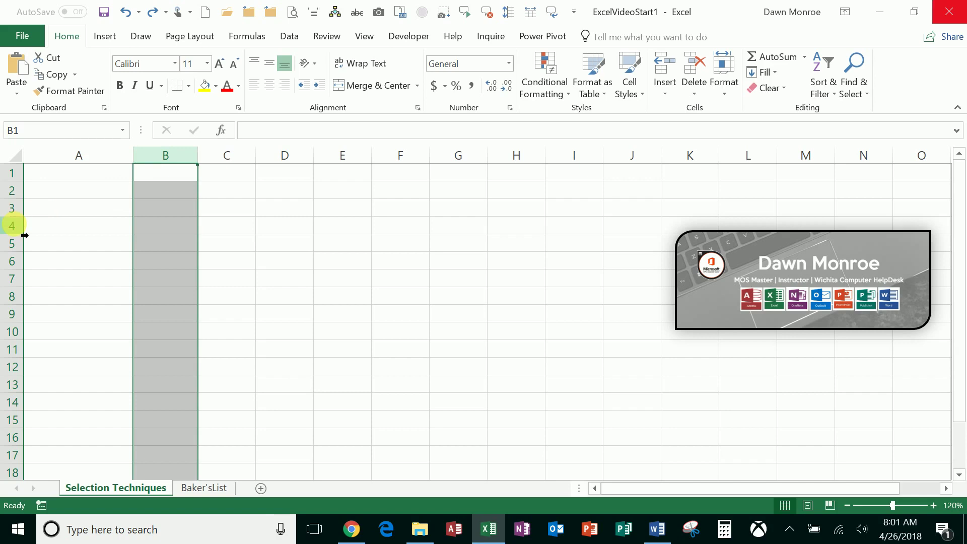
# Select entire rows 4 through 8, and replace that selection with the cell range B3:G12.
pyautogui.click(24, 231)
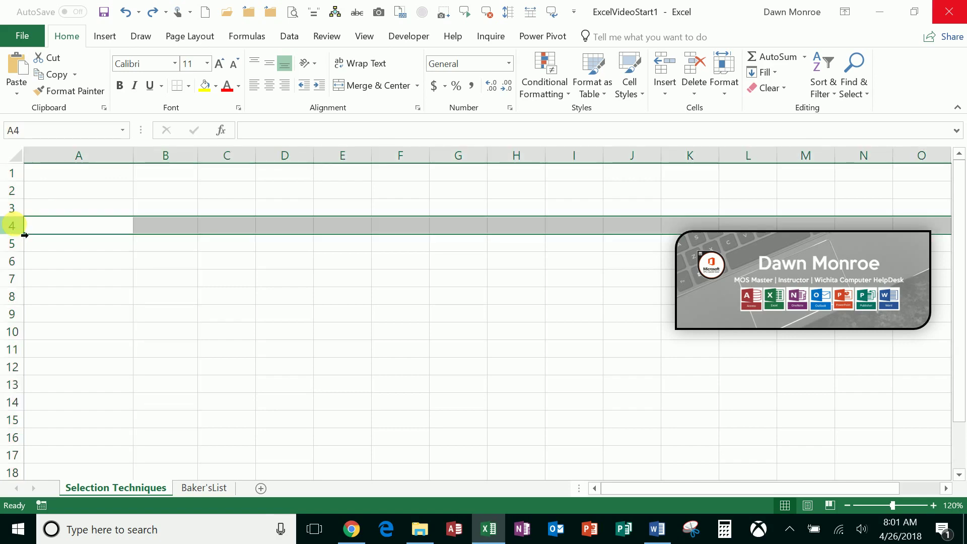
pyautogui.moveTo(11, 224); pyautogui.dragTo(12, 309)
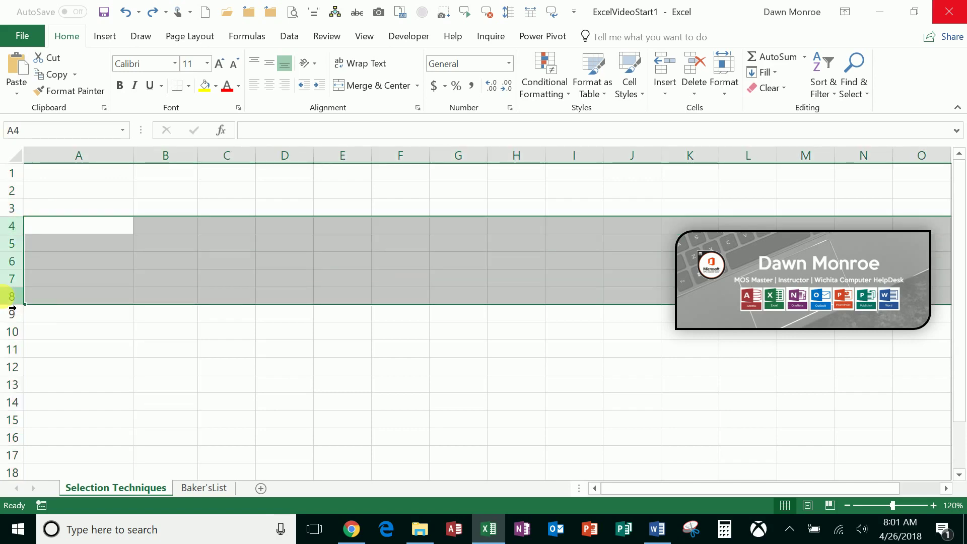
pyautogui.click(160, 212)
pyautogui.moveTo(161, 213); pyautogui.dragTo(465, 363)
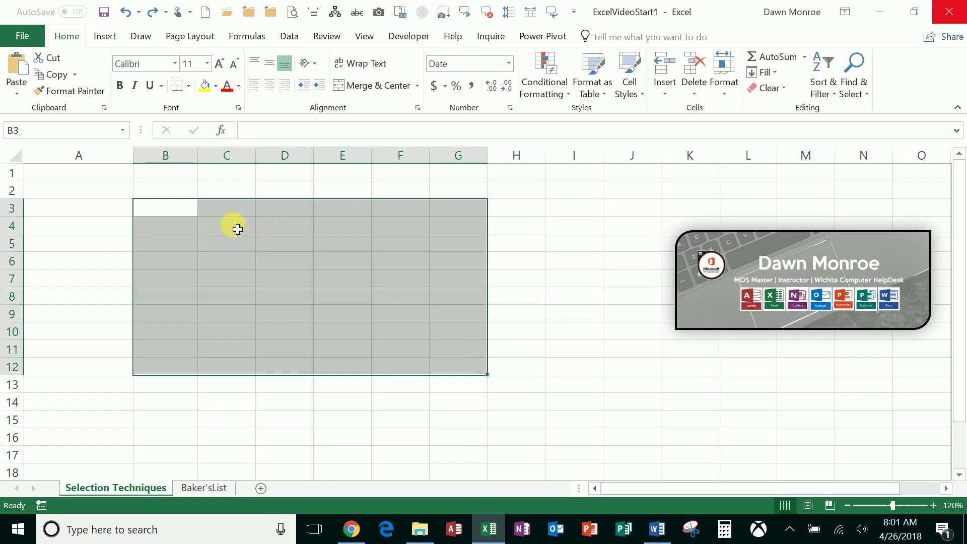
# Select the range from B3 to G13 by its opposite corner cells, and reselect from B3 to E14.
pyautogui.click(166, 216)
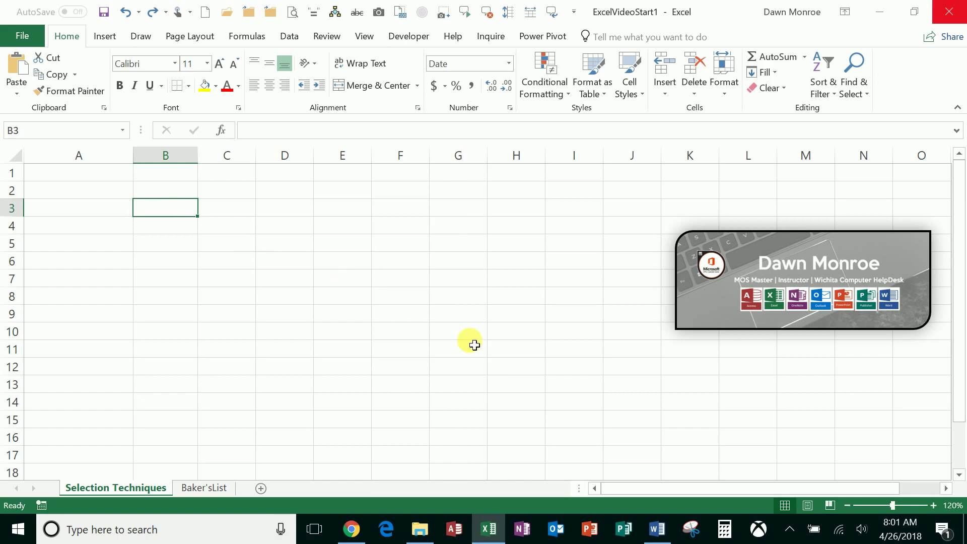
pyautogui.keyDown('shift'); pyautogui.click(466, 391); pyautogui.keyUp('shift')
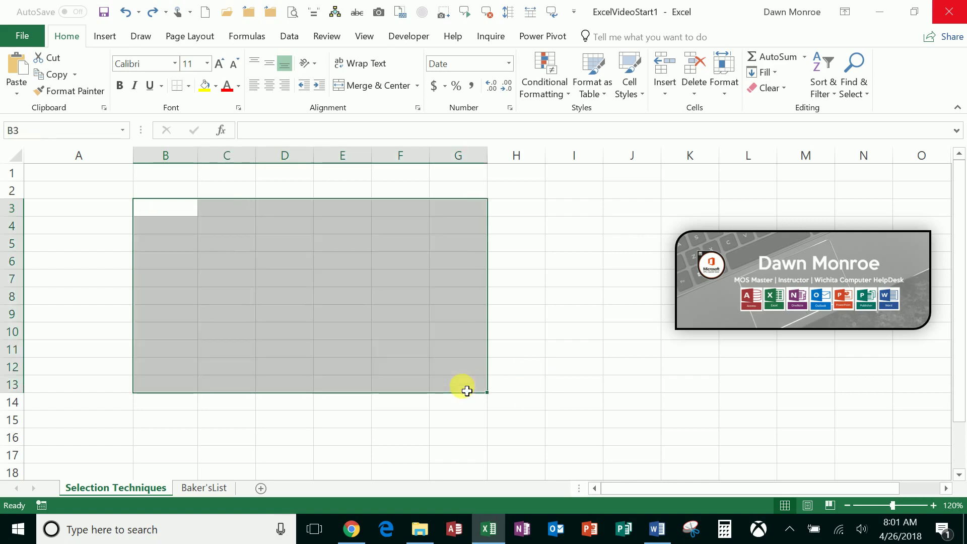
pyautogui.click(159, 210)
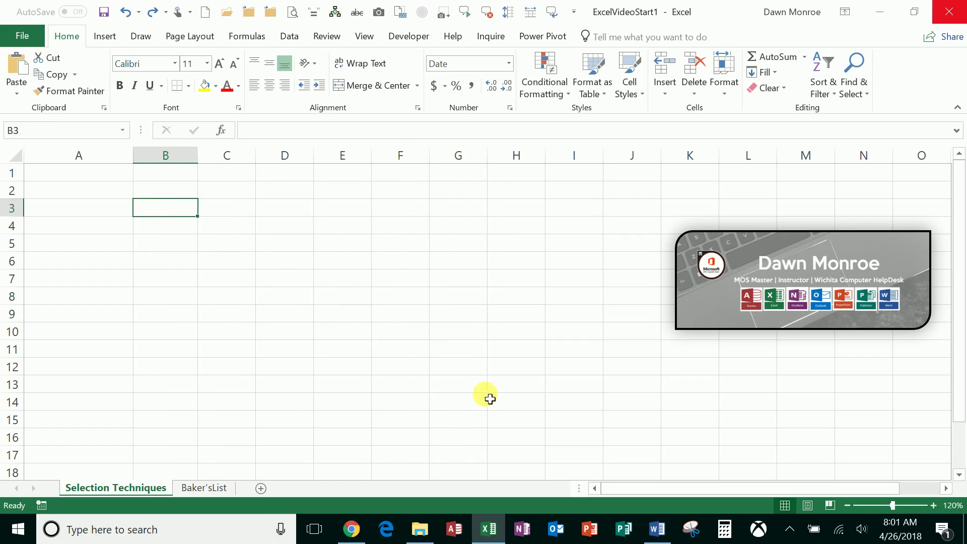
pyautogui.keyDown('shift'); pyautogui.click(351, 411); pyautogui.keyUp('shift')
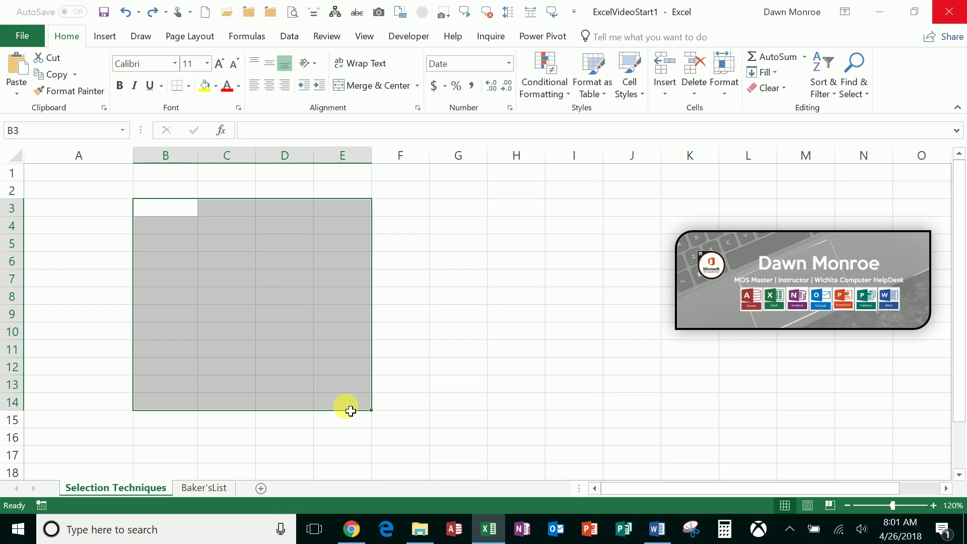
# Select the non-adjacent ranges B3:B8, D3:D12, F3:G10 and F14:I18 together as one selection.
pyautogui.click(176, 215)
pyautogui.moveTo(176, 215); pyautogui.dragTo(158, 295)
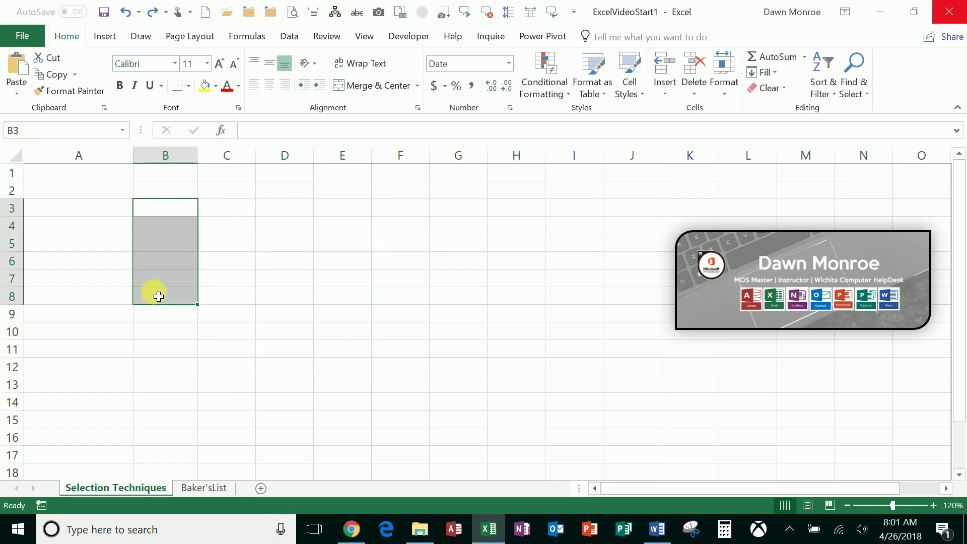
pyautogui.moveTo(301, 207); pyautogui.dragTo(287, 367)
pyautogui.moveTo(426, 209); pyautogui.dragTo(438, 330)
pyautogui.moveTo(410, 405); pyautogui.dragTo(583, 479)
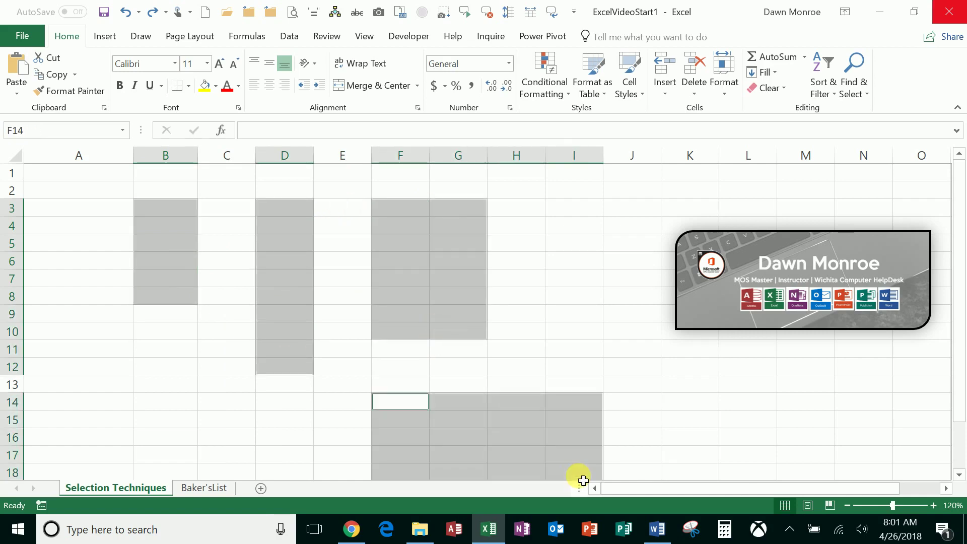
# Fill the selected non-adjacent ranges with yellow and undo the fill.
pyautogui.click(206, 91)
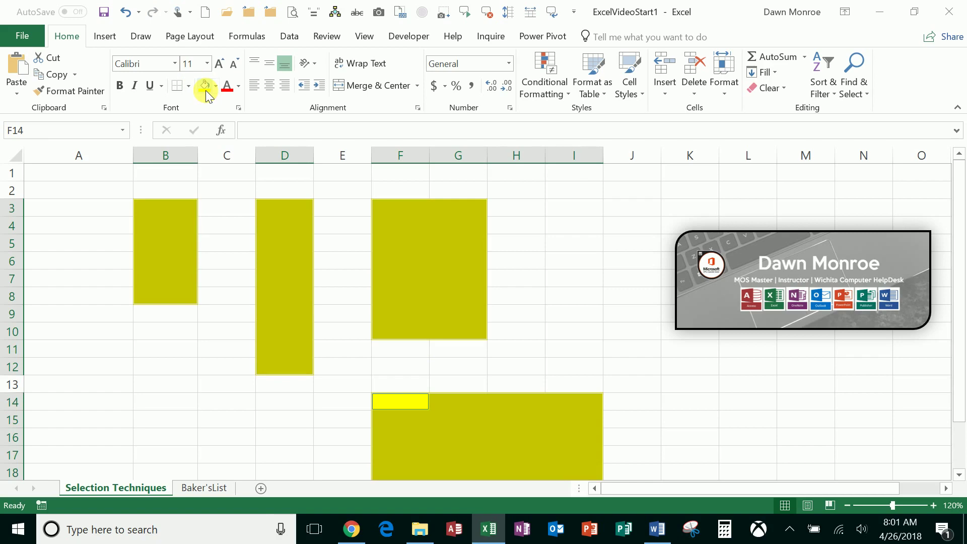
pyautogui.click(123, 17)
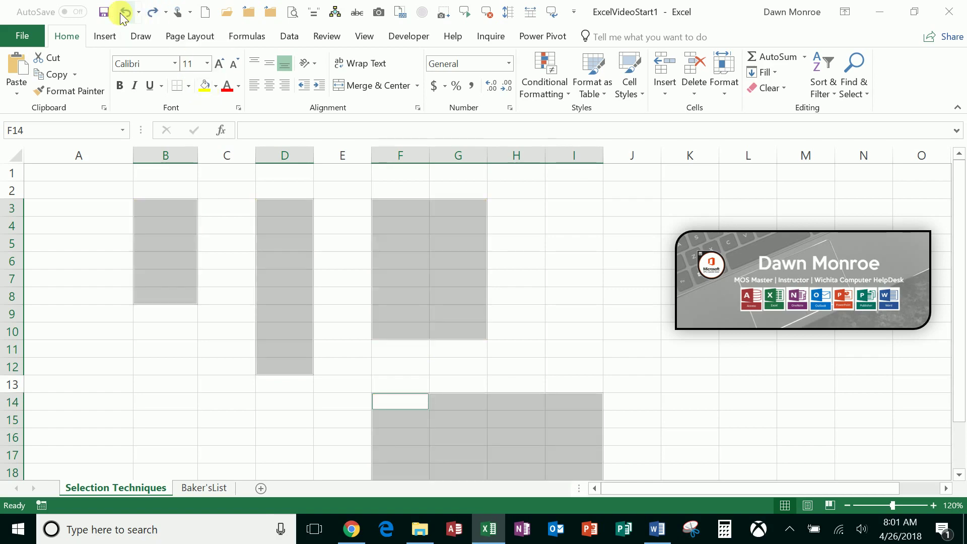
# Select the range A3:G12 and shrink it by three columns to A3:D12.
pyautogui.click(132, 223)
pyautogui.moveTo(123, 210); pyautogui.dragTo(434, 370)
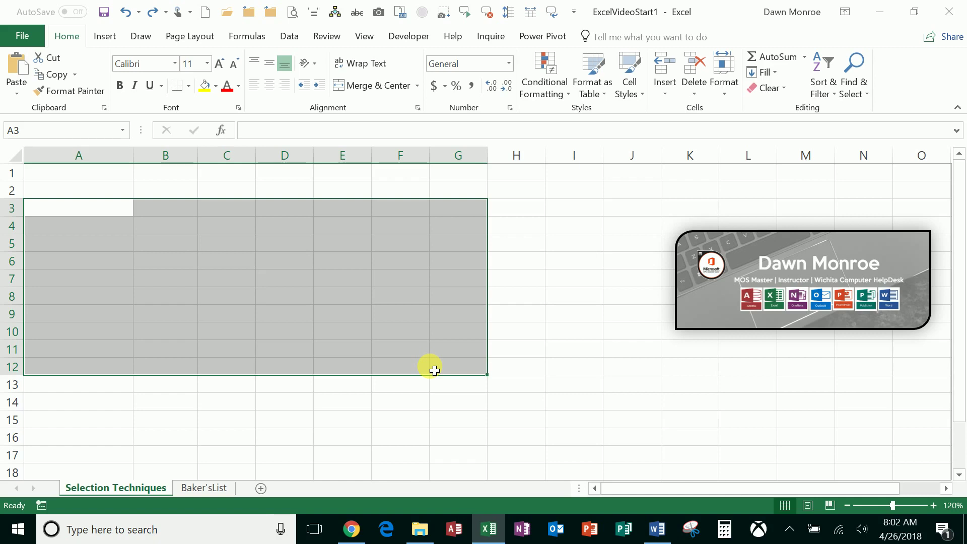
pyautogui.hotkey('shift', 'Left')
pyautogui.hotkey('shift', 'Left')
pyautogui.hotkey('shift', 'Left')
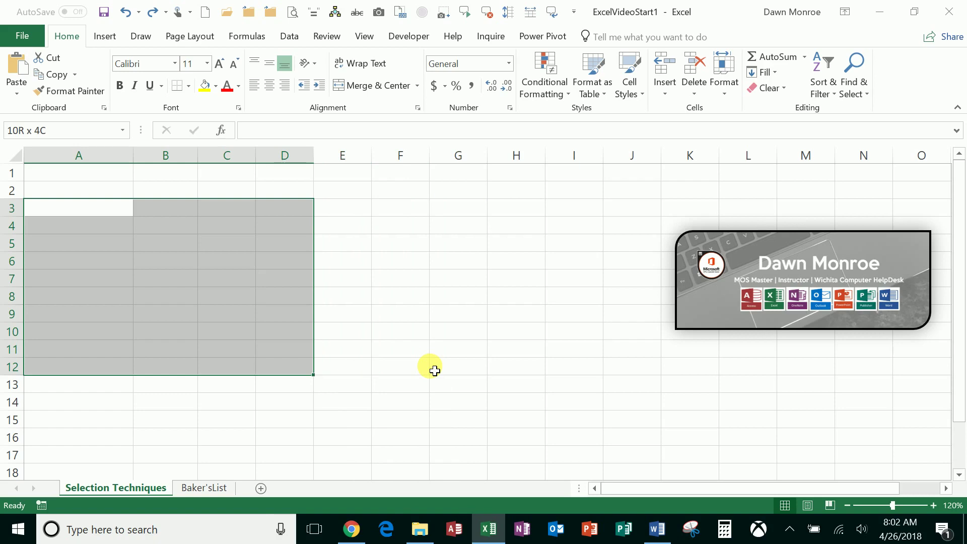
# Extend the selection that starts at A3 by six columns and five rows to reach J17.
pyautogui.hotkey('shift', 'Right')
pyautogui.hotkey('shift', 'Right')
pyautogui.hotkey('shift', 'Right')
pyautogui.hotkey('shift', 'Right')
pyautogui.hotkey('shift', 'Right')
pyautogui.hotkey('shift', 'Right')
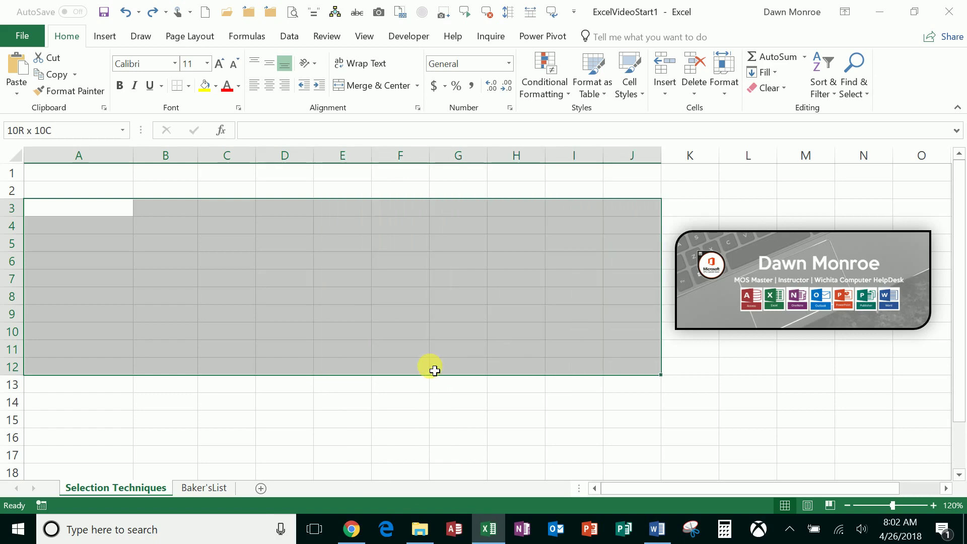
pyautogui.hotkey('shift', 'Down')
pyautogui.hotkey('shift', 'Down')
pyautogui.hotkey('shift', 'Down')
pyautogui.hotkey('shift', 'Down')
pyautogui.hotkey('shift', 'Down')
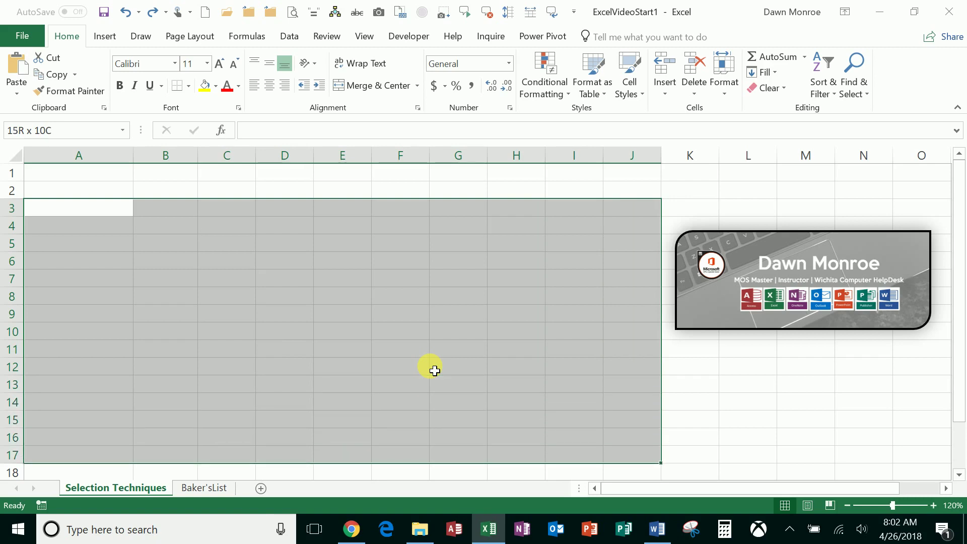
# Reduce the selection that starts at A3 by eight rows and five columns to A3:E9.
pyautogui.hotkey('shift', 'Up')
pyautogui.hotkey('shift', 'Up')
pyautogui.hotkey('shift', 'Up')
pyautogui.hotkey('shift', 'Up')
pyautogui.hotkey('shift', 'Up')
pyautogui.hotkey('shift', 'Up')
pyautogui.hotkey('shift', 'Up')
pyautogui.hotkey('shift', 'Up')
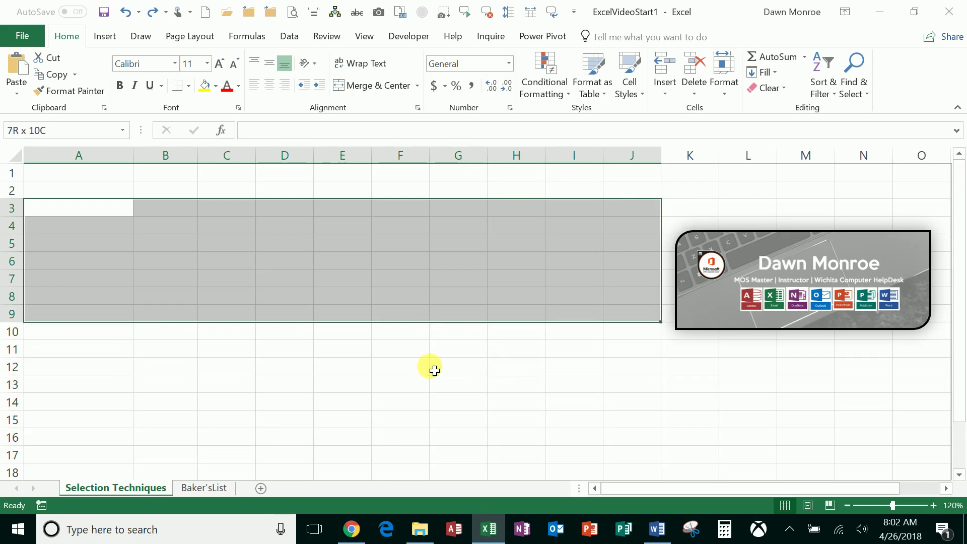
pyautogui.hotkey('shift', 'Left')
pyautogui.hotkey('shift', 'Left')
pyautogui.hotkey('shift', 'Left')
pyautogui.hotkey('shift', 'Left')
pyautogui.hotkey('shift', 'Left')
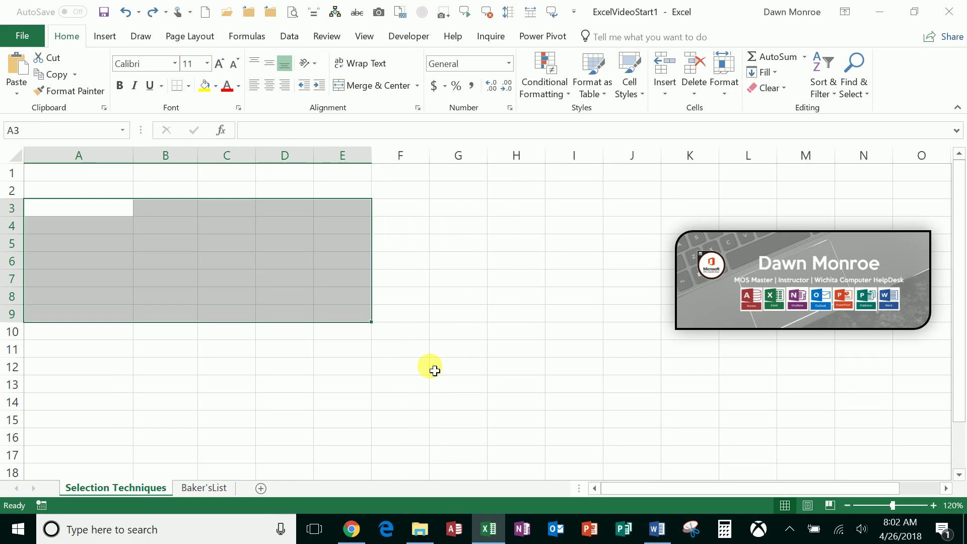
# Start a new selection at cell A3 and extend it seven rows and seven columns to H10.
pyautogui.click(95, 208)
pyautogui.hotkey('shift', 'Down')
pyautogui.hotkey('shift', 'Down')
pyautogui.hotkey('shift', 'Down')
pyautogui.hotkey('shift', 'Down')
pyautogui.hotkey('shift', 'Down')
pyautogui.hotkey('shift', 'Down')
pyautogui.hotkey('shift', 'Down')
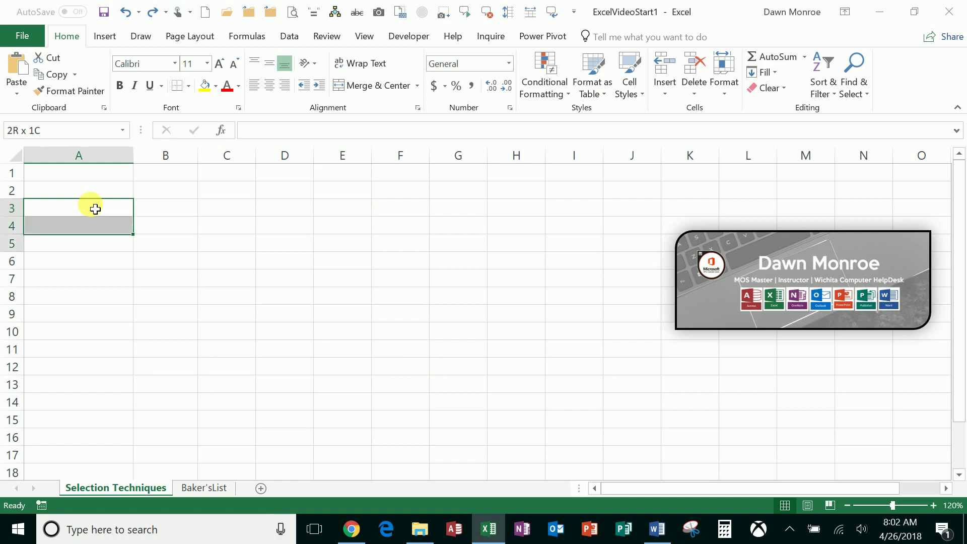
pyautogui.hotkey('shift', 'Right')
pyautogui.hotkey('shift', 'Right')
pyautogui.hotkey('shift', 'Right')
pyautogui.hotkey('shift', 'Right')
pyautogui.hotkey('shift', 'Right')
pyautogui.hotkey('shift', 'Right')
pyautogui.hotkey('shift', 'Right')
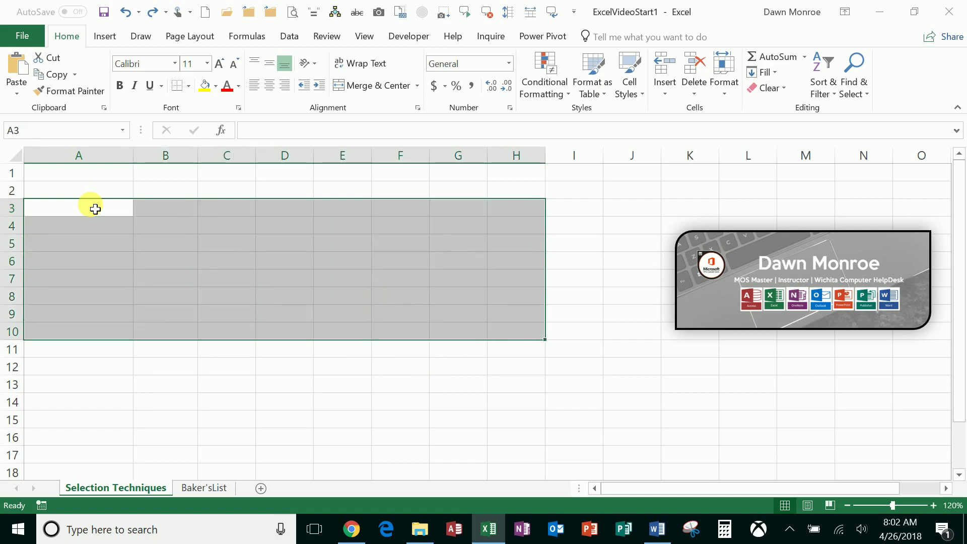
# Switch to the Baker'sList sheet and select the entire Date column, column A.
pyautogui.click(206, 488)
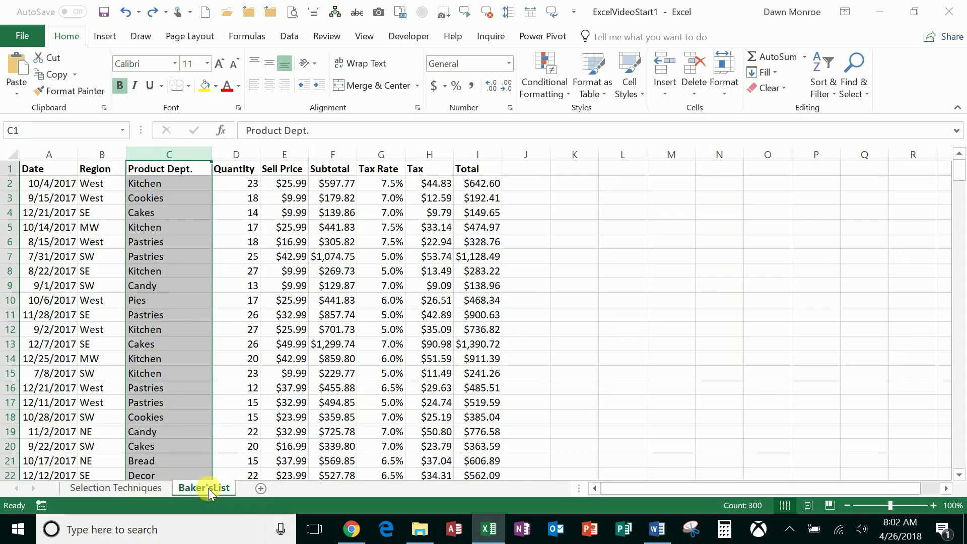
pyautogui.click(120, 228)
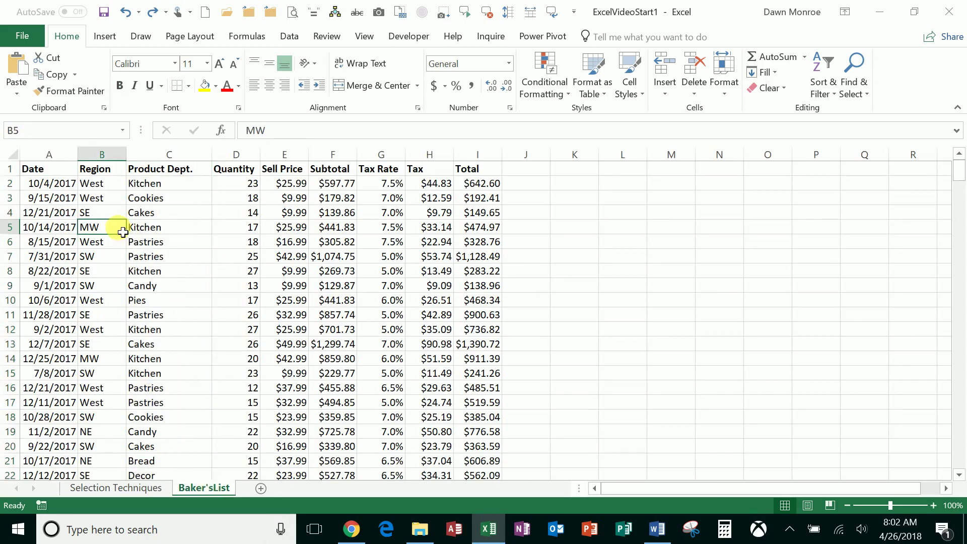
pyautogui.click(59, 174)
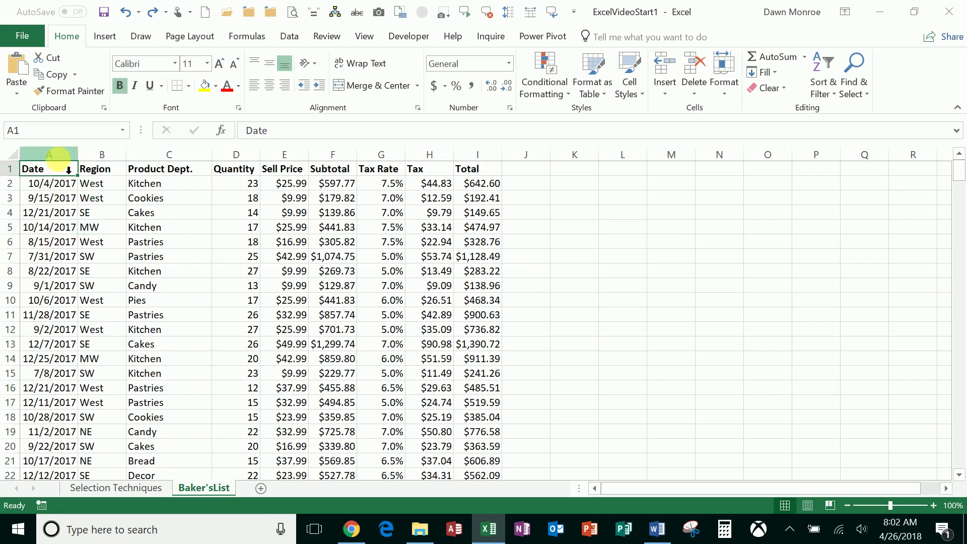
pyautogui.click(69, 170)
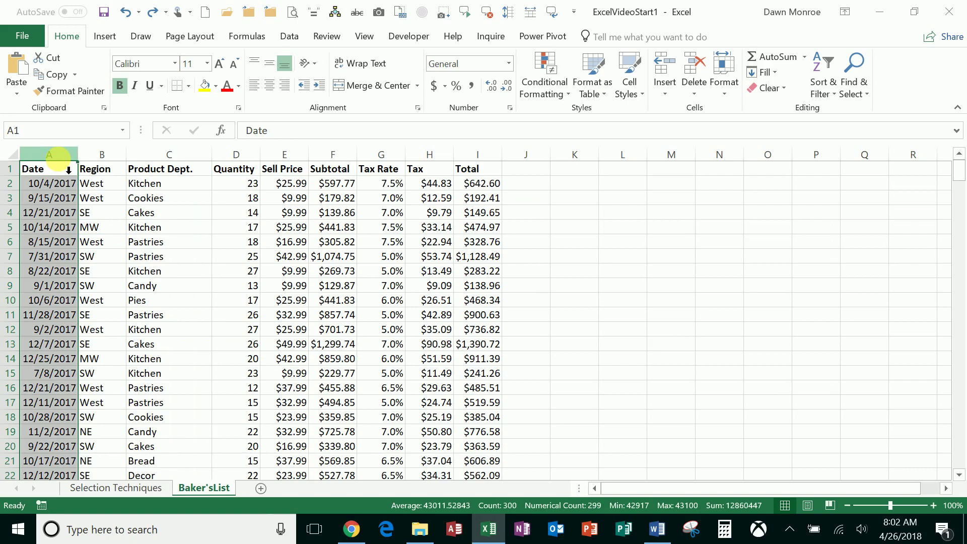
# Check how far the column A selection runs past the last record, and return to cell A1.
pyautogui.scroll(-20, 59, 272)
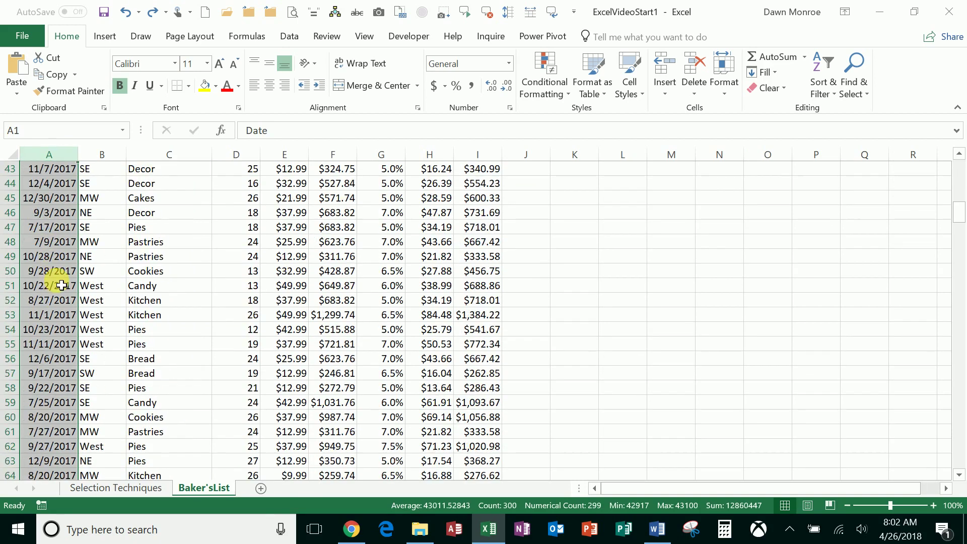
pyautogui.scroll(-20, 62, 301)
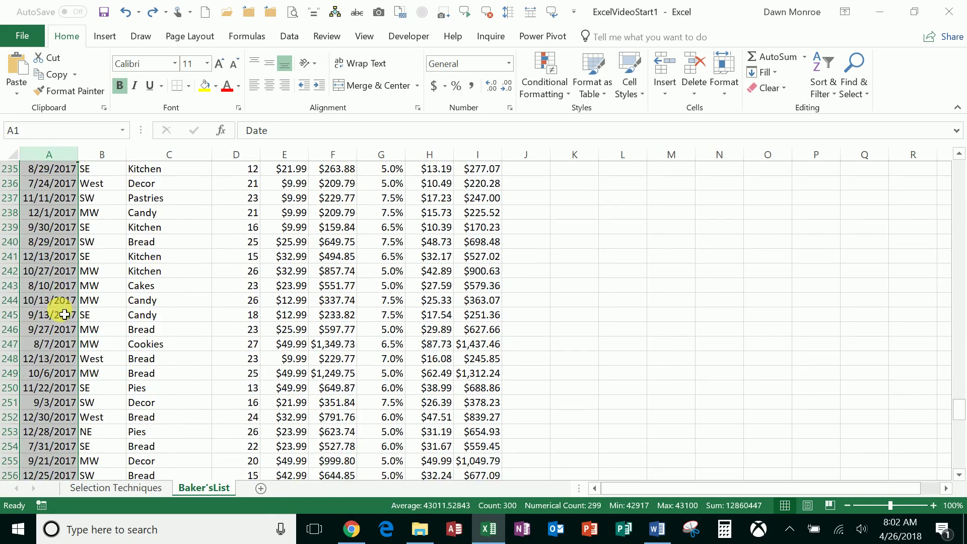
pyautogui.scroll(-10, 62, 315)
pyautogui.scroll(10, 64, 314)
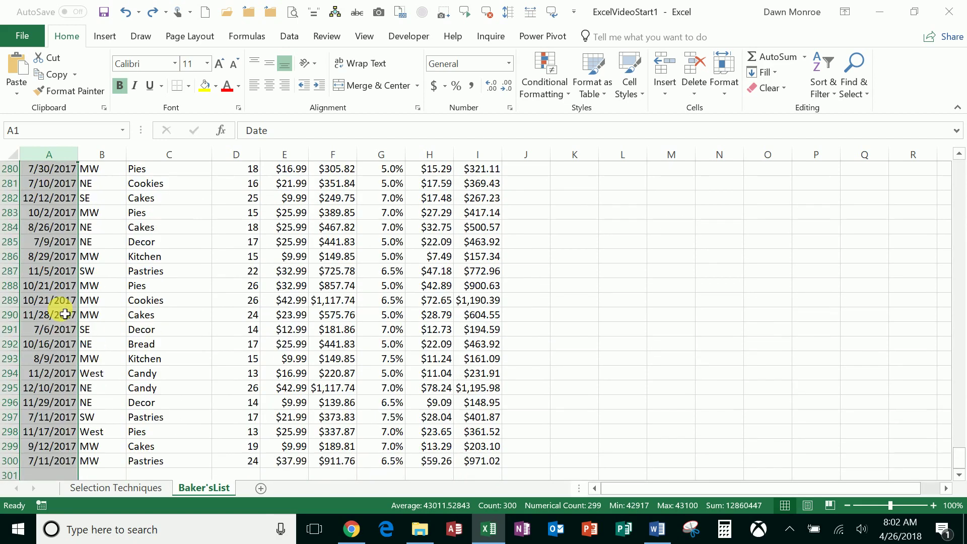
pyautogui.scroll(-2, 65, 314)
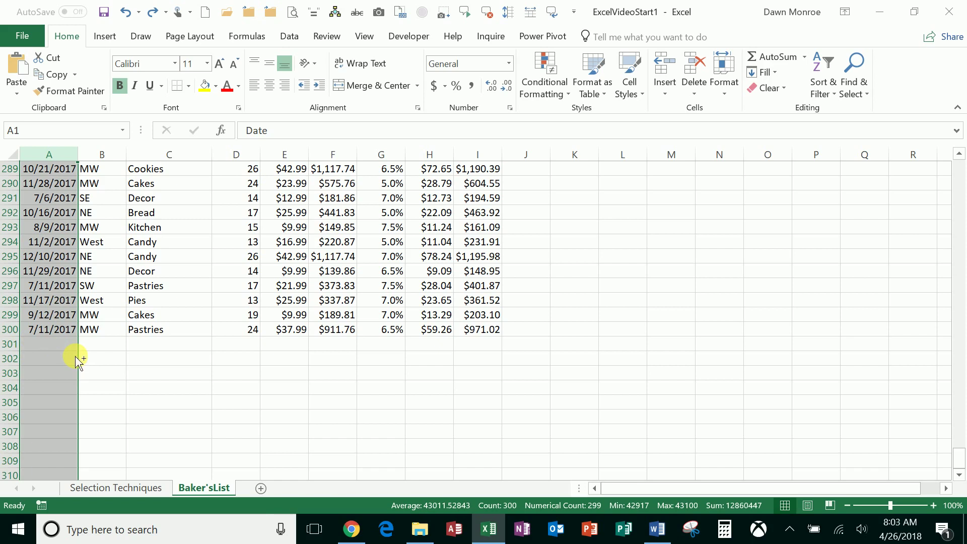
pyautogui.hotkey('ctrl', 'Home')
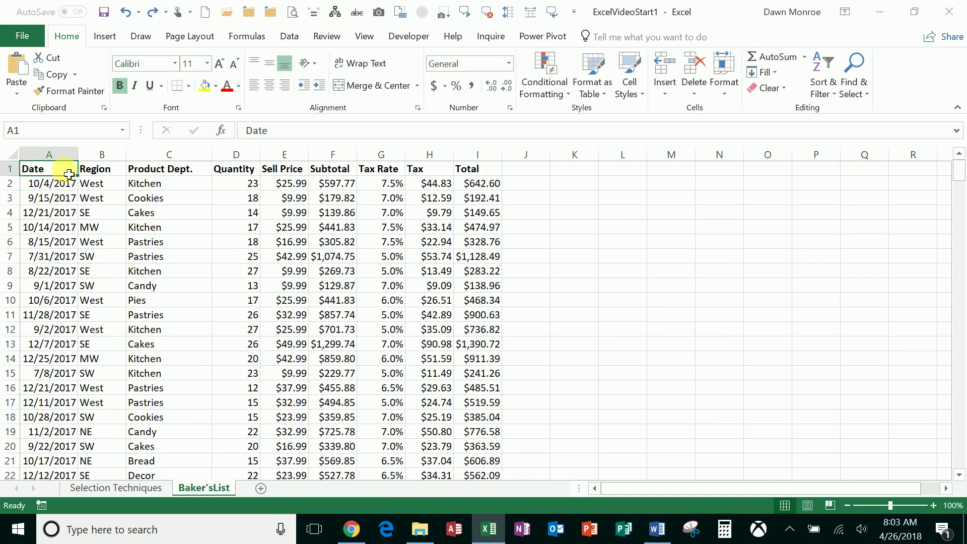
# Select the whole data list from A1 down to row 300 and across to column I.
pyautogui.hotkey('ctrl', 'shift', 'Down')
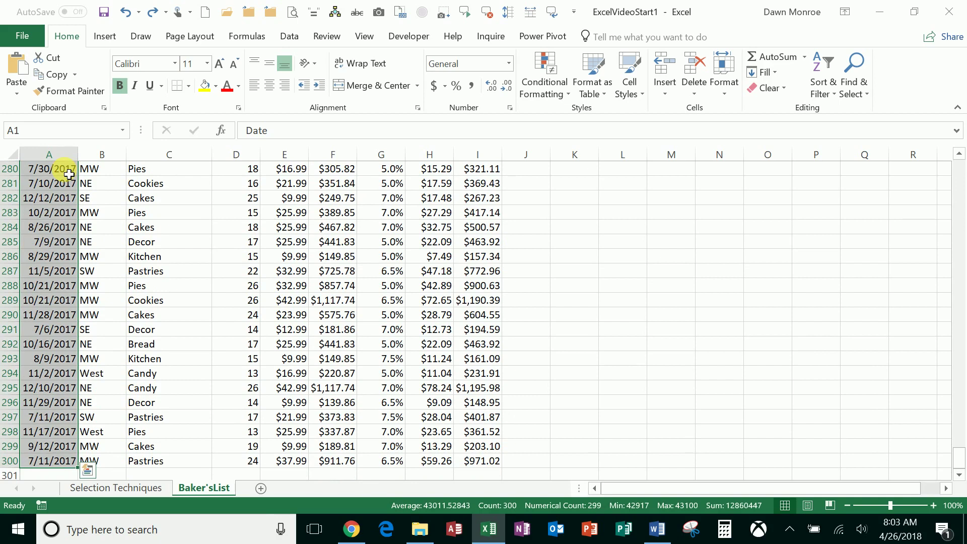
pyautogui.scroll(-2, 58, 320)
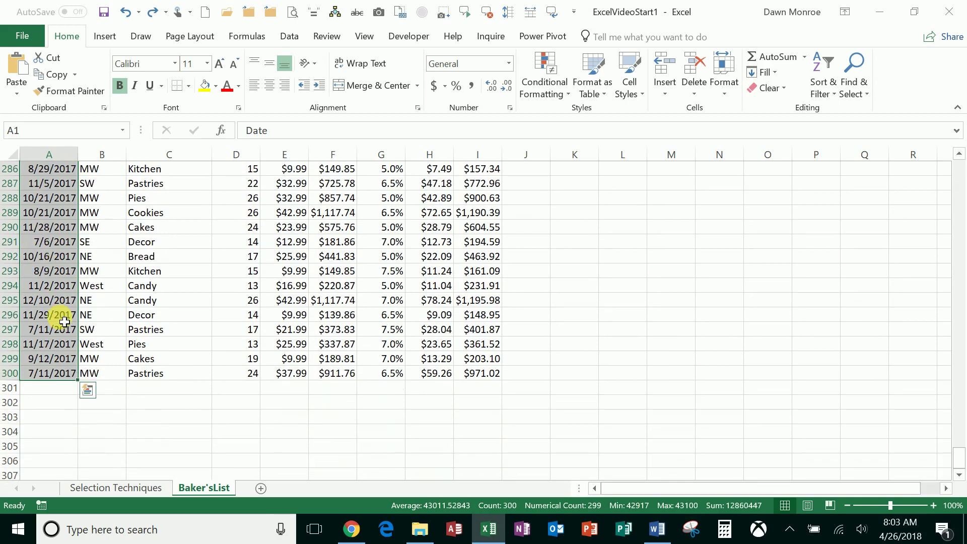
pyautogui.scroll(5, 65, 321)
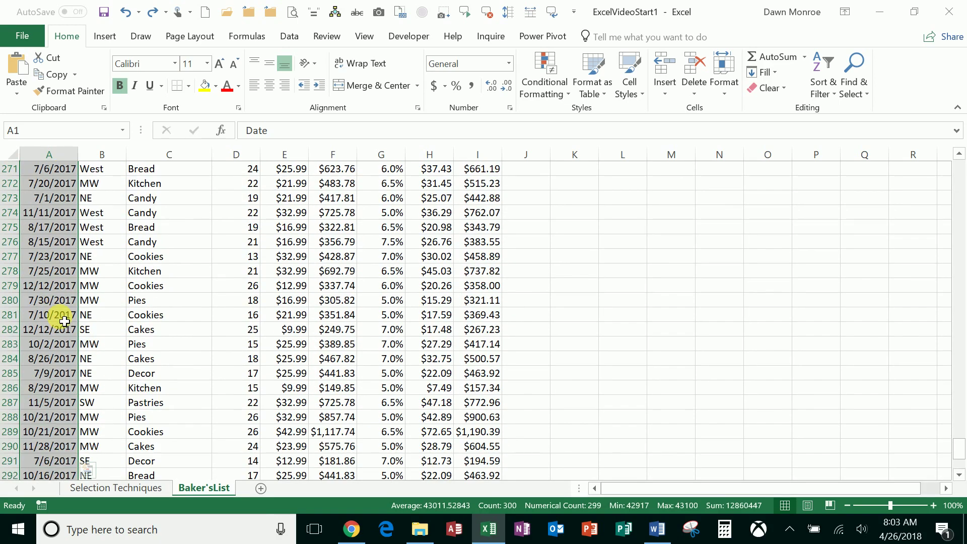
pyautogui.scroll(-4, 65, 321)
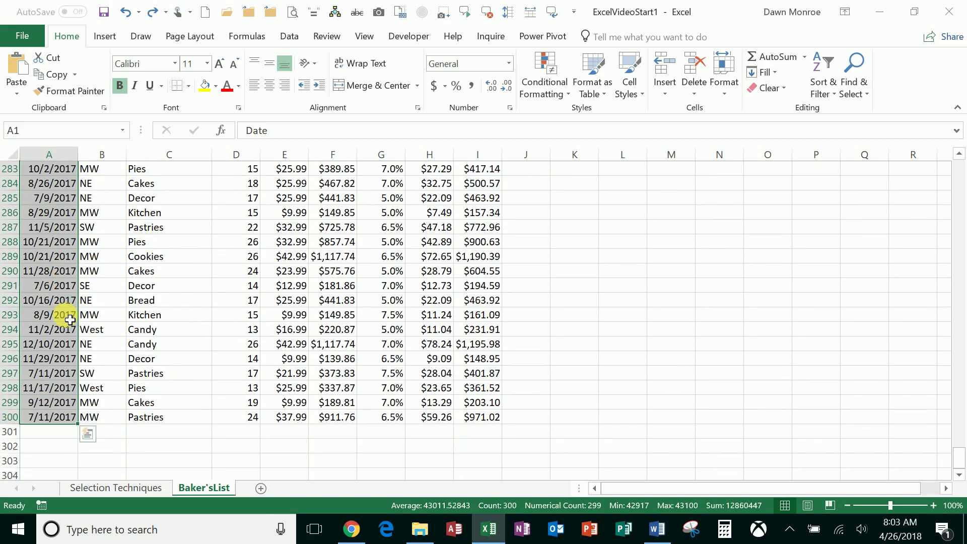
pyautogui.hotkey('ctrl', 'shift', 'Right')
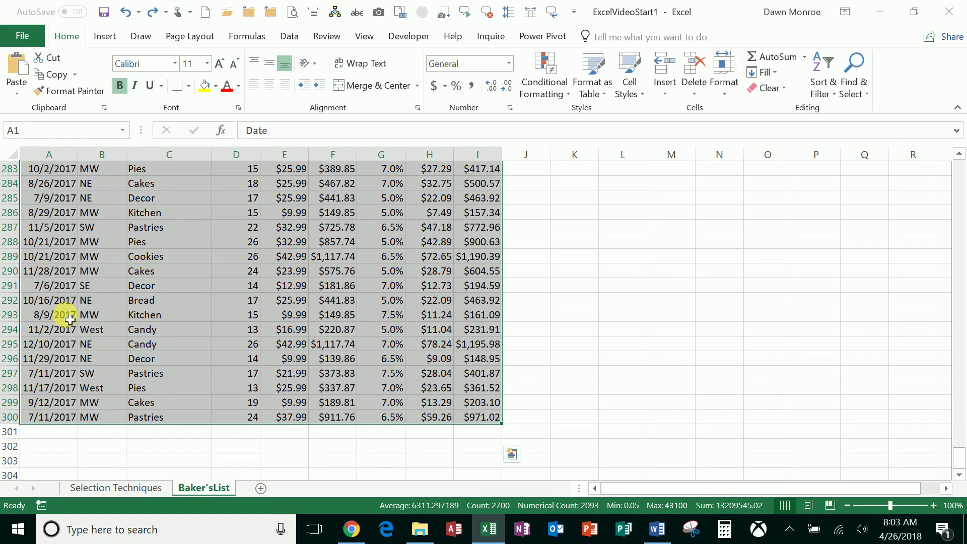
# Name the selected data list MyDataRange.
pyautogui.click(62, 132)
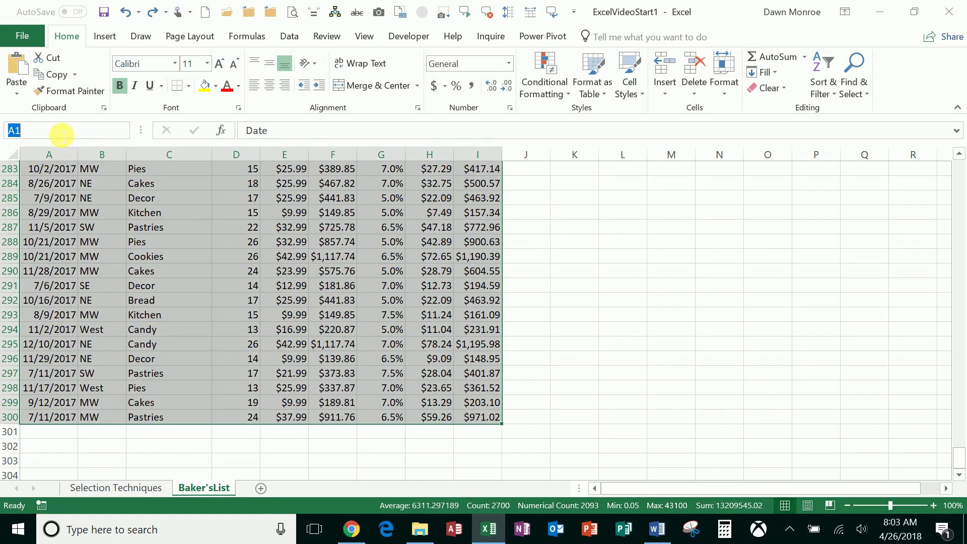
pyautogui.write('MyDataRange')
pyautogui.press('Return')
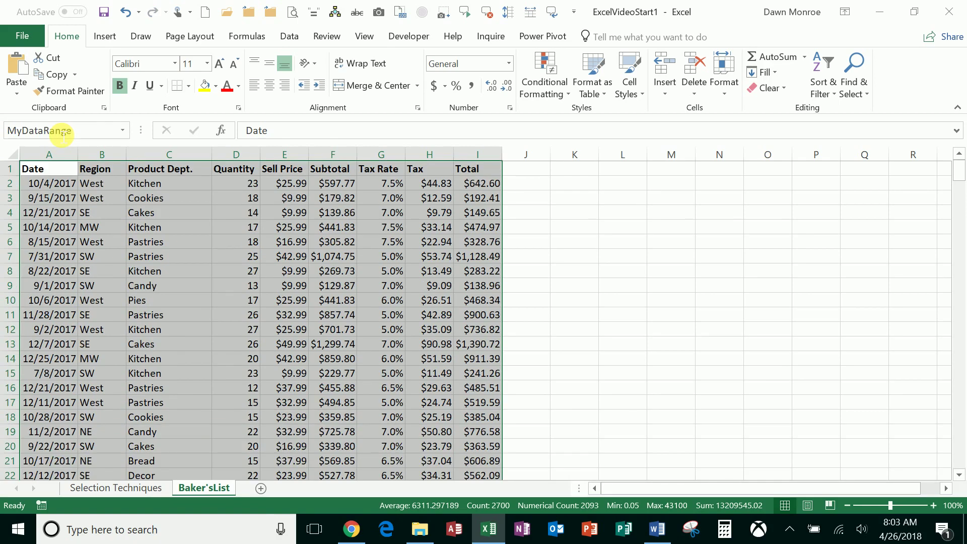
# Deselect the list by moving to empty cell K6, and reselect the whole list by its name MyDataRange.
pyautogui.click(575, 247)
pyautogui.click(122, 130)
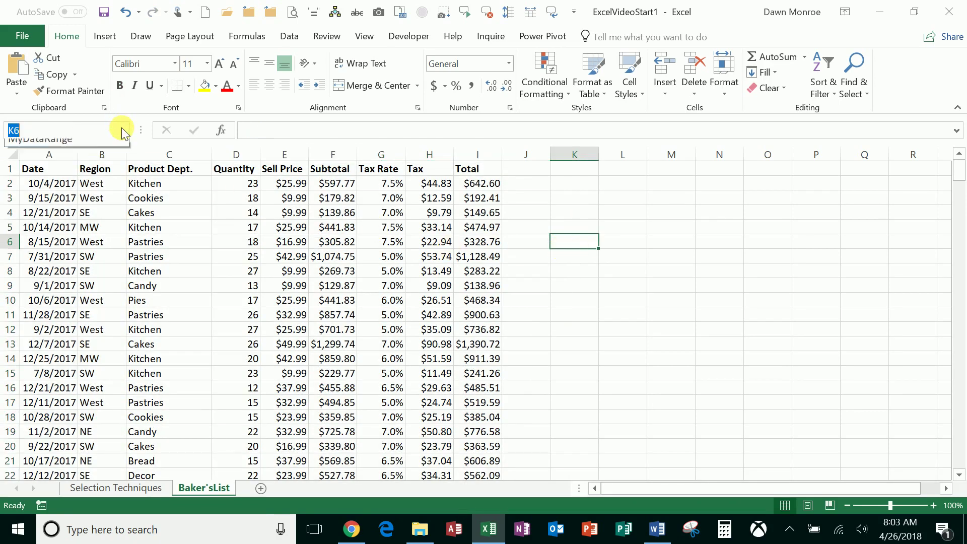
pyautogui.click(101, 147)
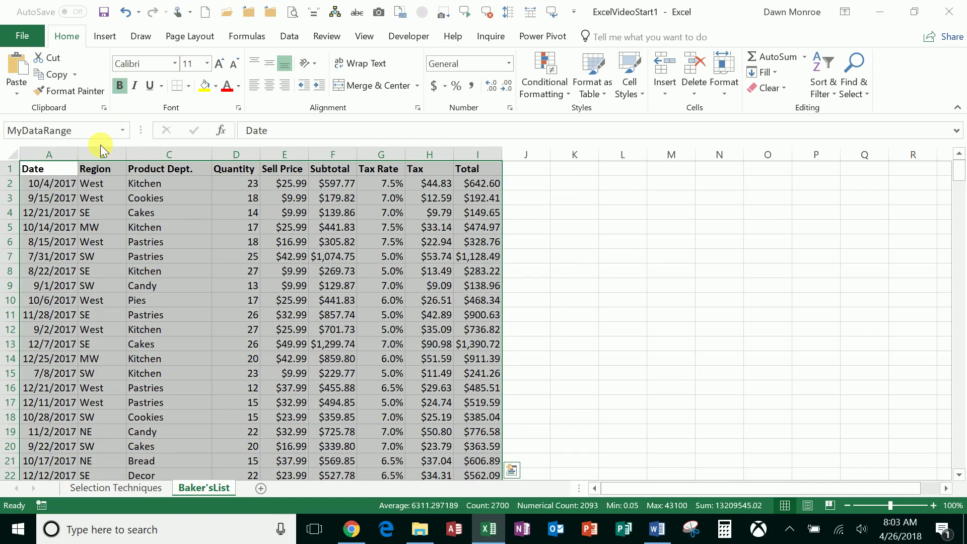
# Convert the data list A1:I300 into a table with headers, starting from a single cell inside the list.
pyautogui.click(112, 198)
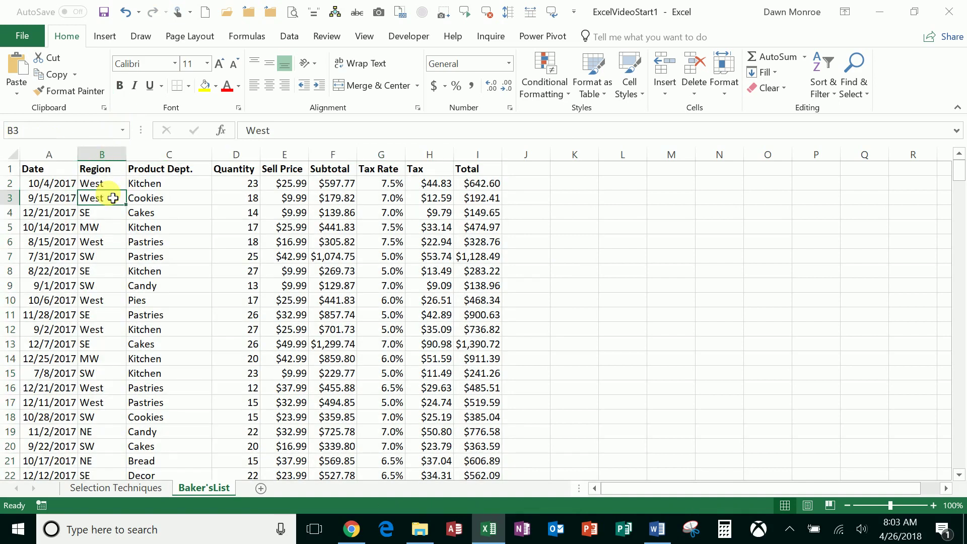
pyautogui.click(104, 36)
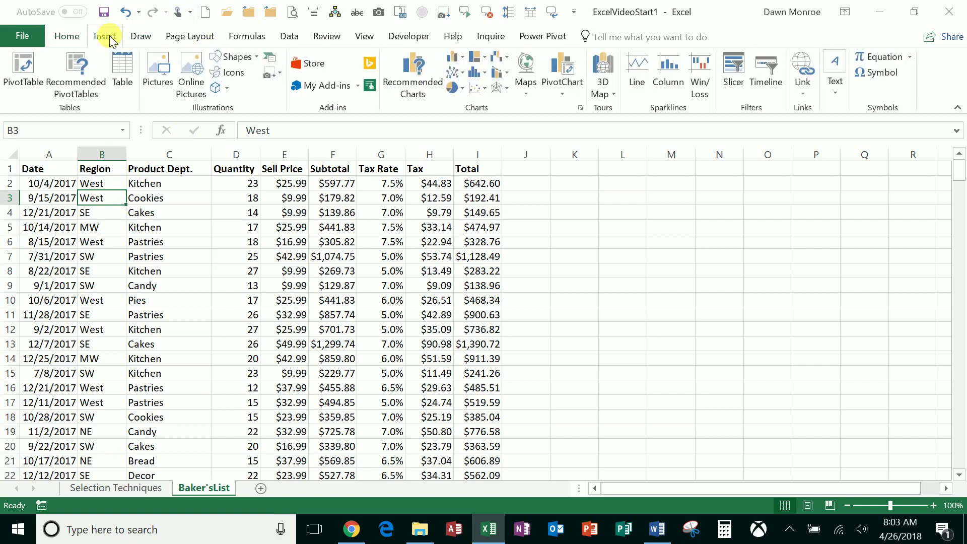
pyautogui.click(123, 81)
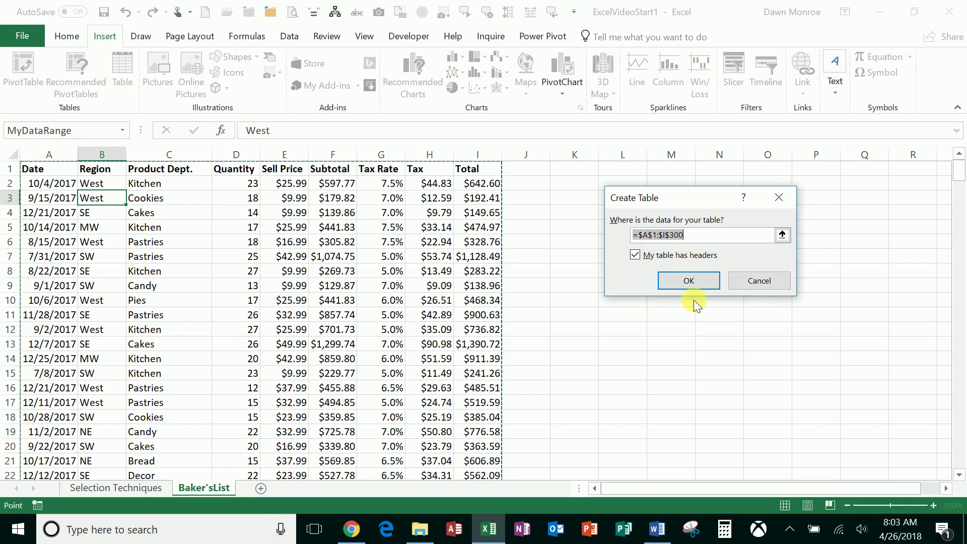
pyautogui.click(679, 283)
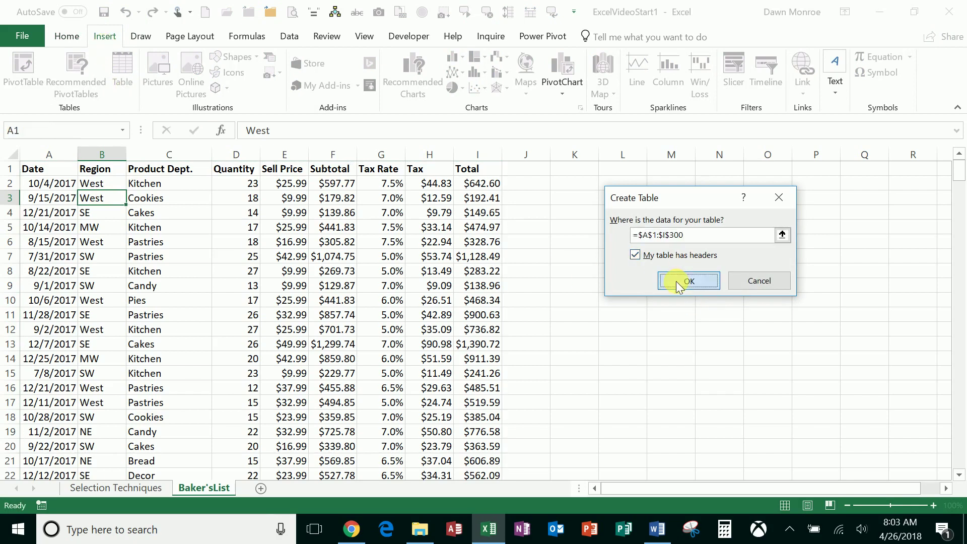
pyautogui.click(173, 242)
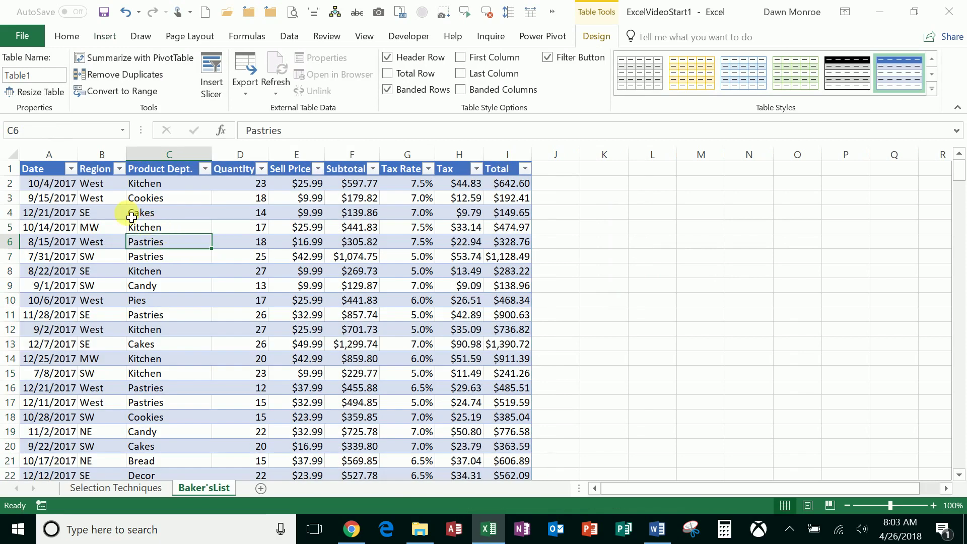
# Select the entire worksheet column B, check how far the selection runs past the last record, and return to cell A1.
pyautogui.click(118, 172)
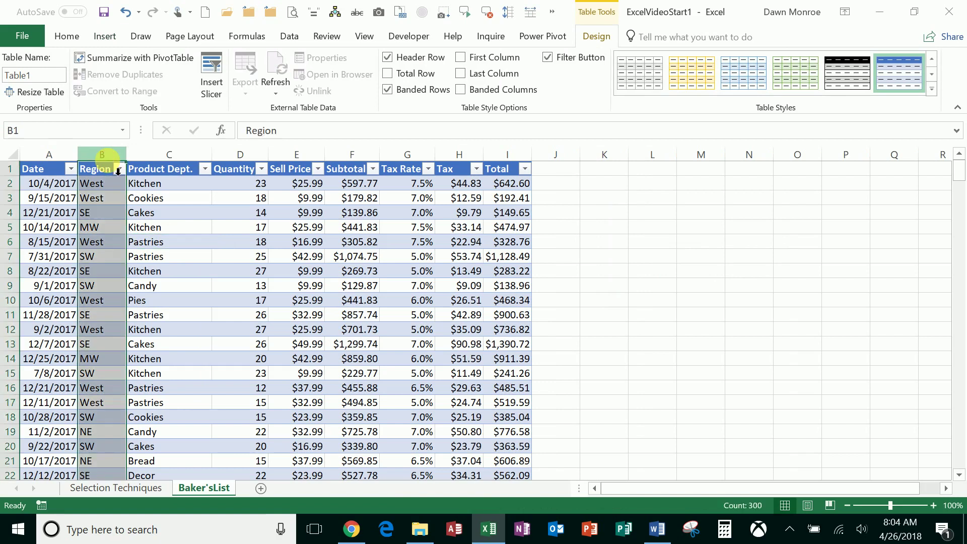
pyautogui.scroll(-20, 121, 337)
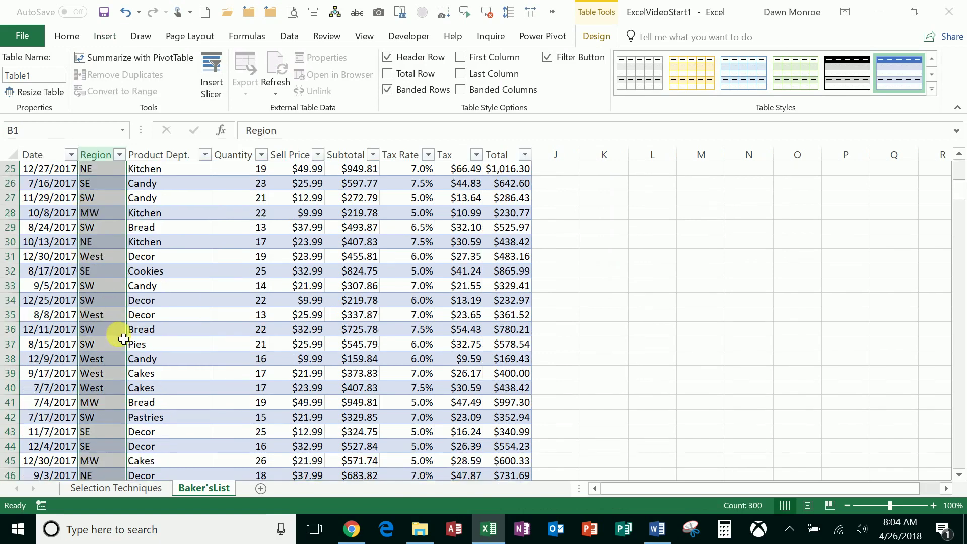
pyautogui.scroll(-20, 123, 344)
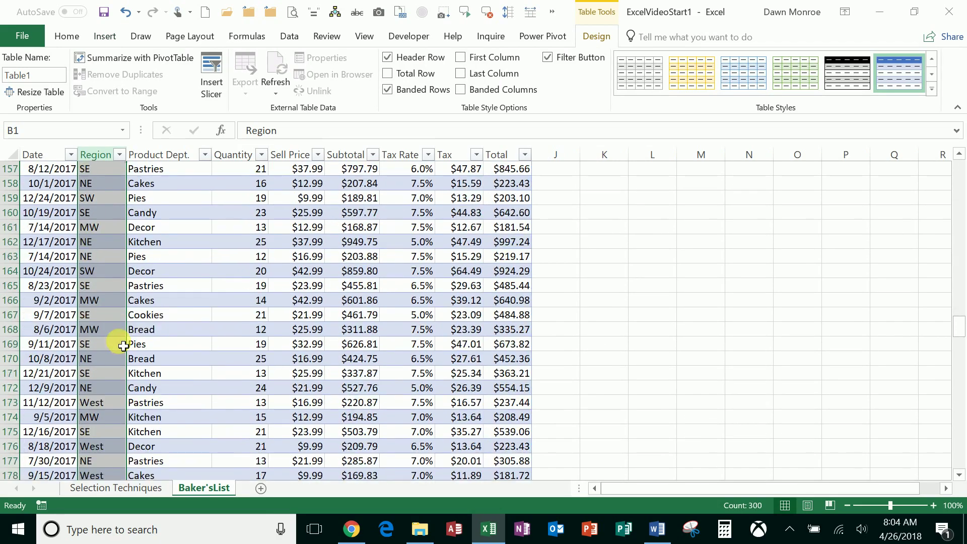
pyautogui.scroll(-20, 120, 348)
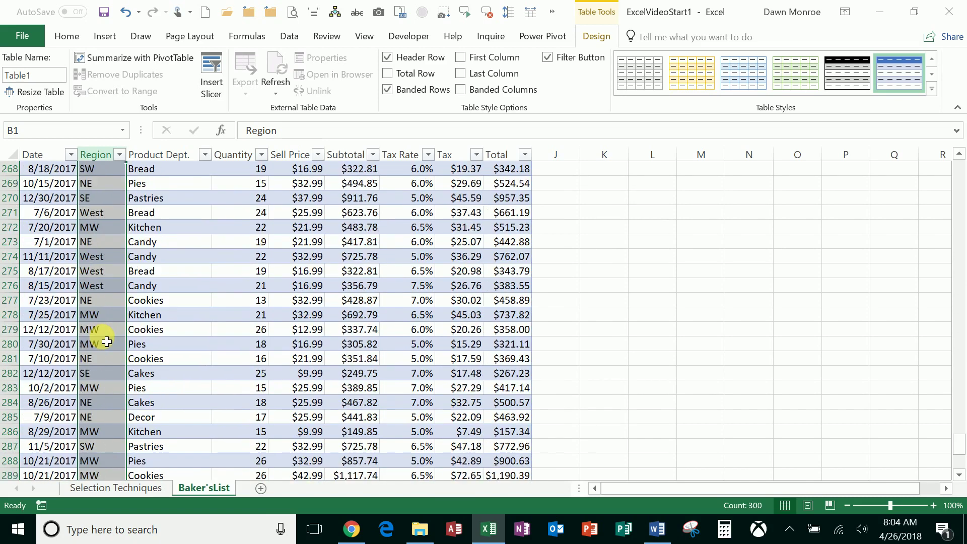
pyautogui.scroll(6, 108, 342)
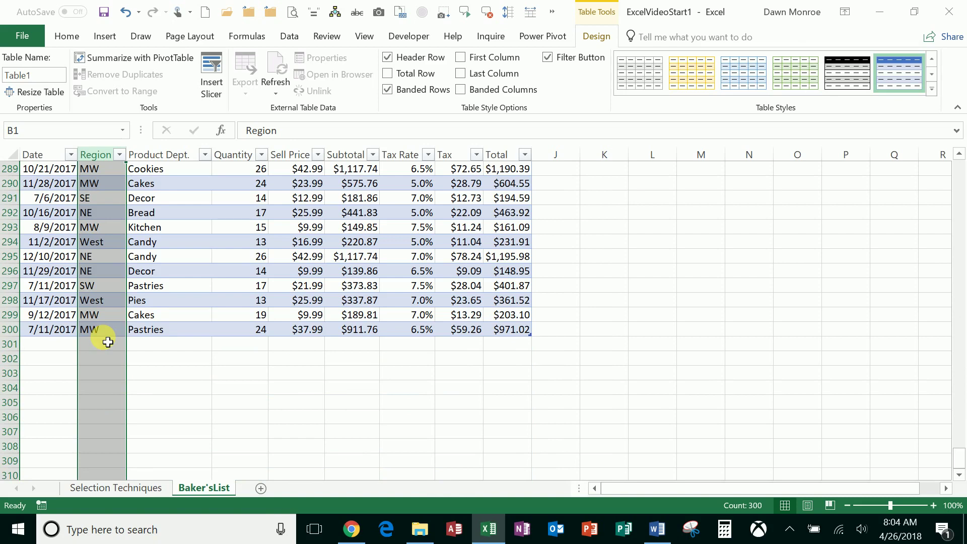
pyautogui.hotkey('ctrl', 'Home')
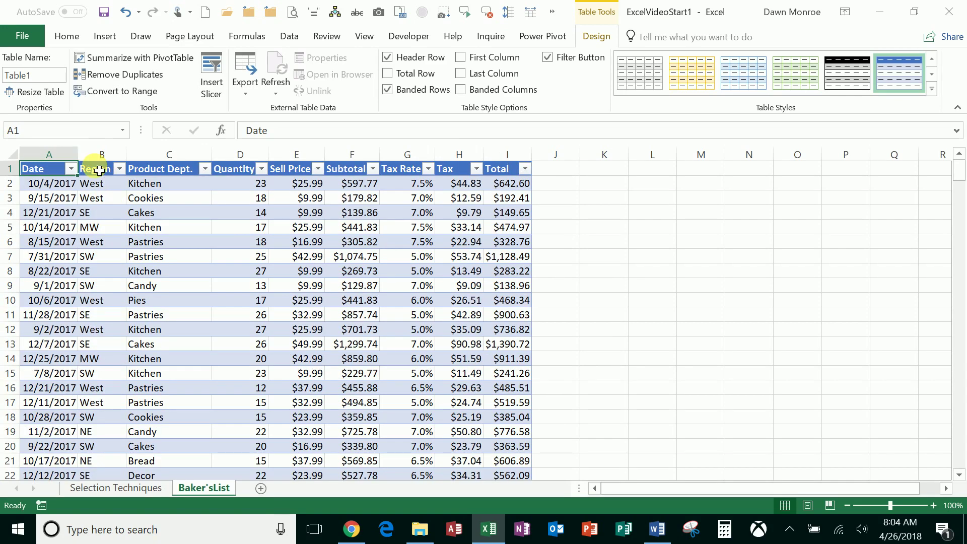
# Select only the Region column's table data, B2 to B300, and check where the selection ends before returning to the list's start.
pyautogui.click(112, 212)
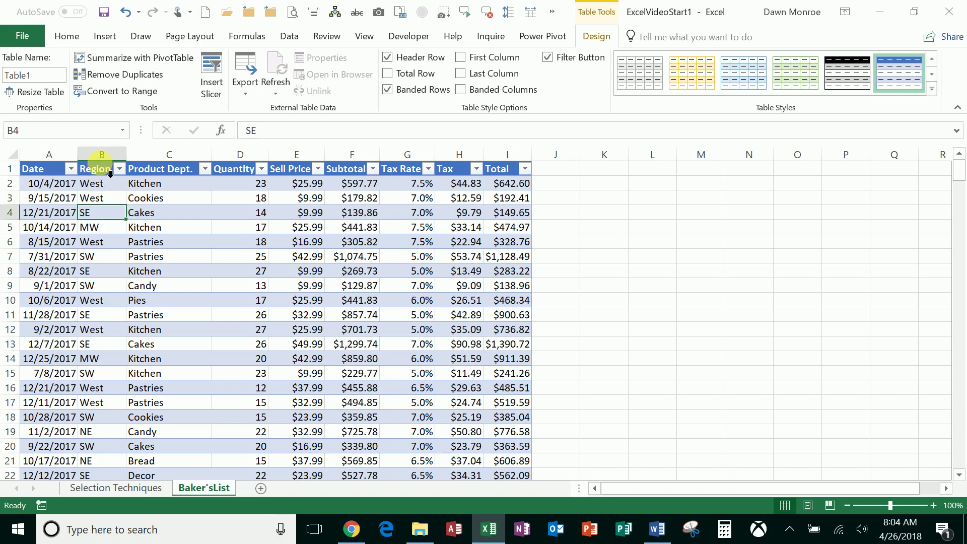
pyautogui.click(111, 174)
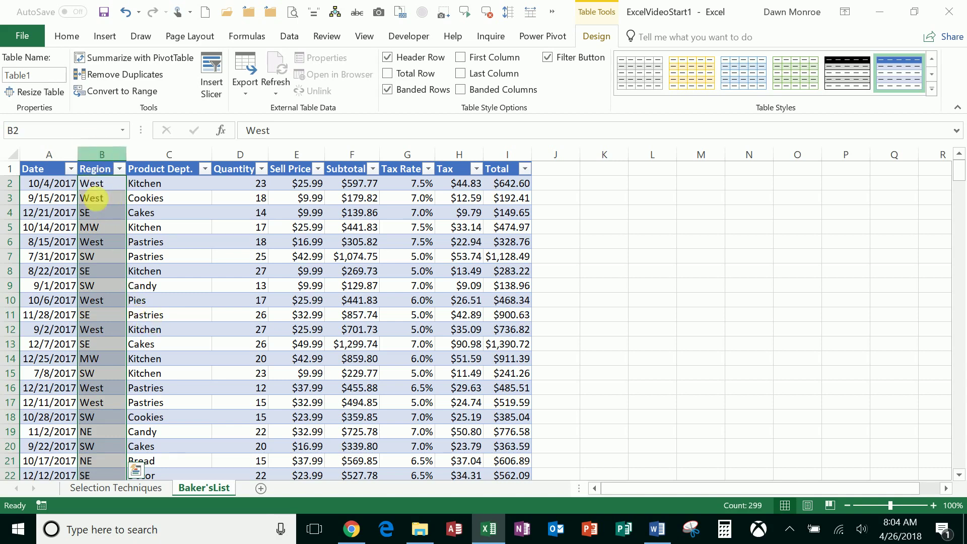
pyautogui.scroll(-20, 88, 318)
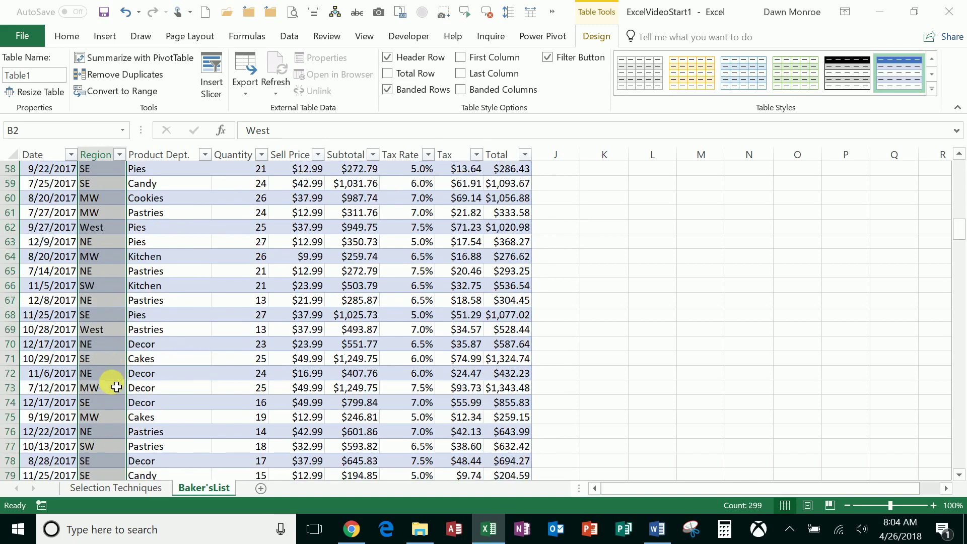
pyautogui.scroll(-20, 117, 387)
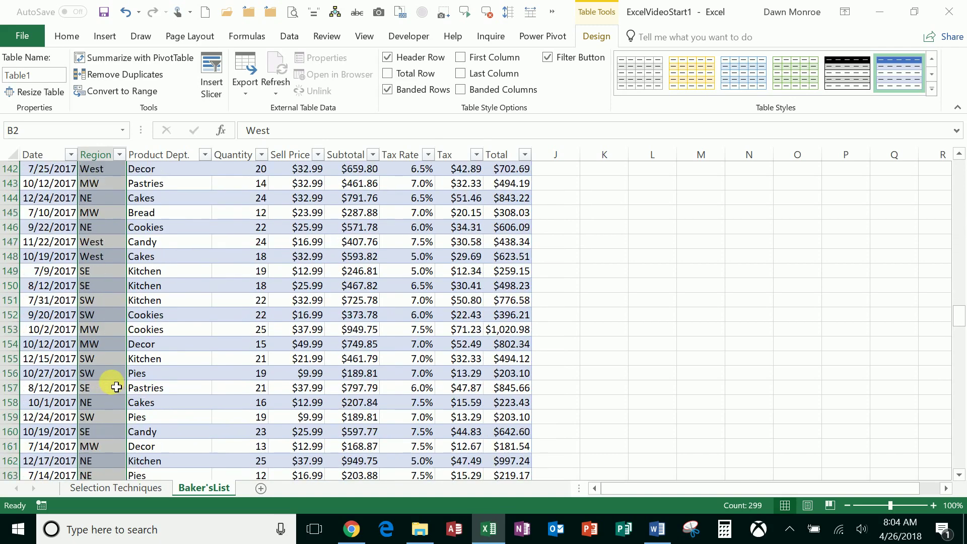
pyautogui.scroll(-20, 116, 387)
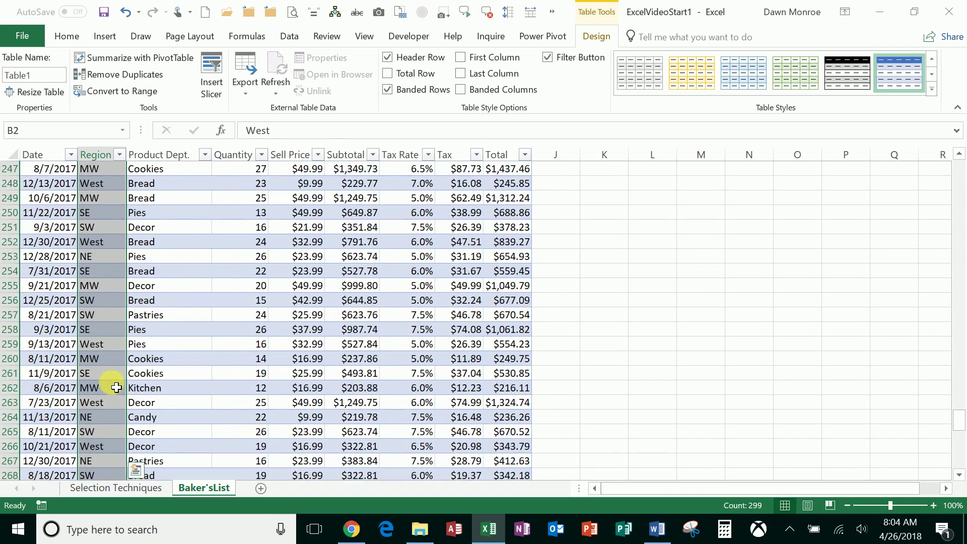
pyautogui.scroll(-8, 117, 386)
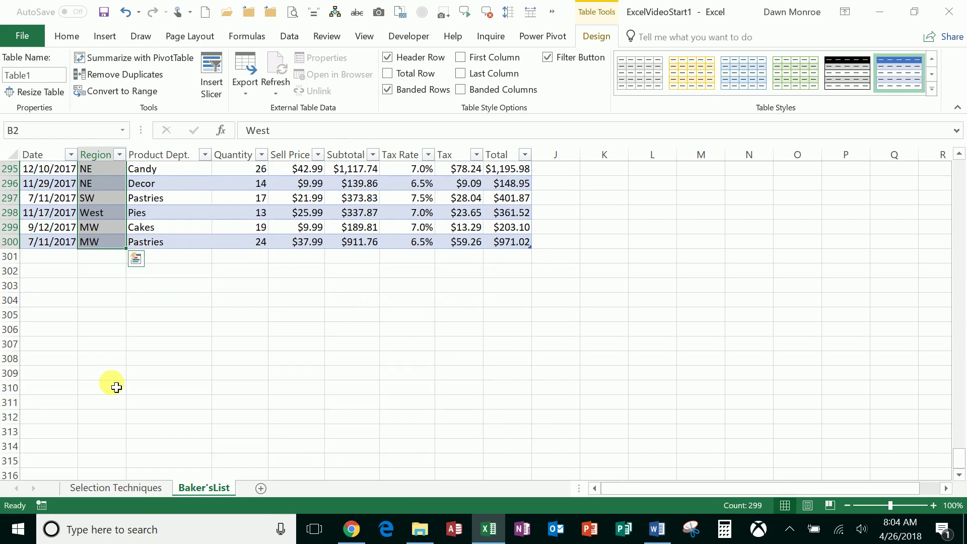
pyautogui.scroll(20, 116, 387)
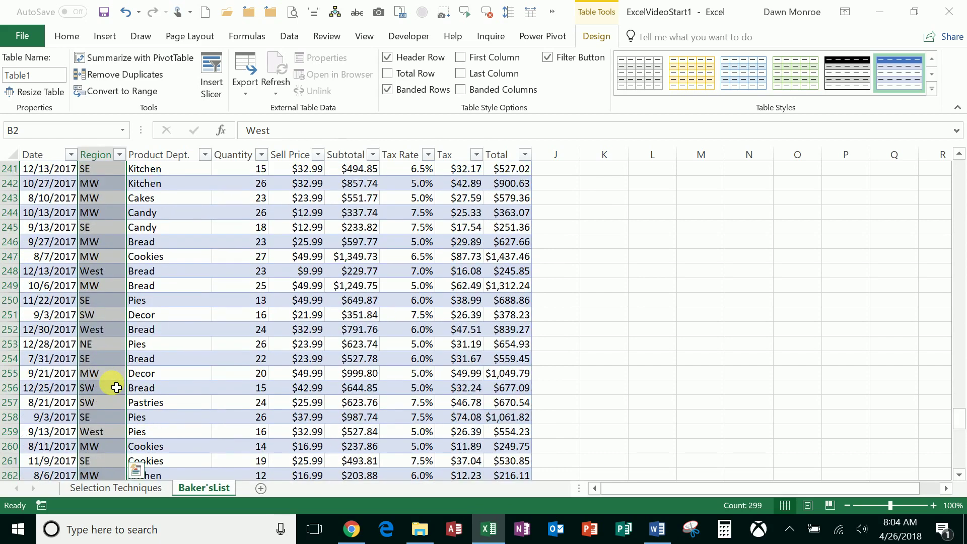
pyautogui.scroll(20, 116, 387)
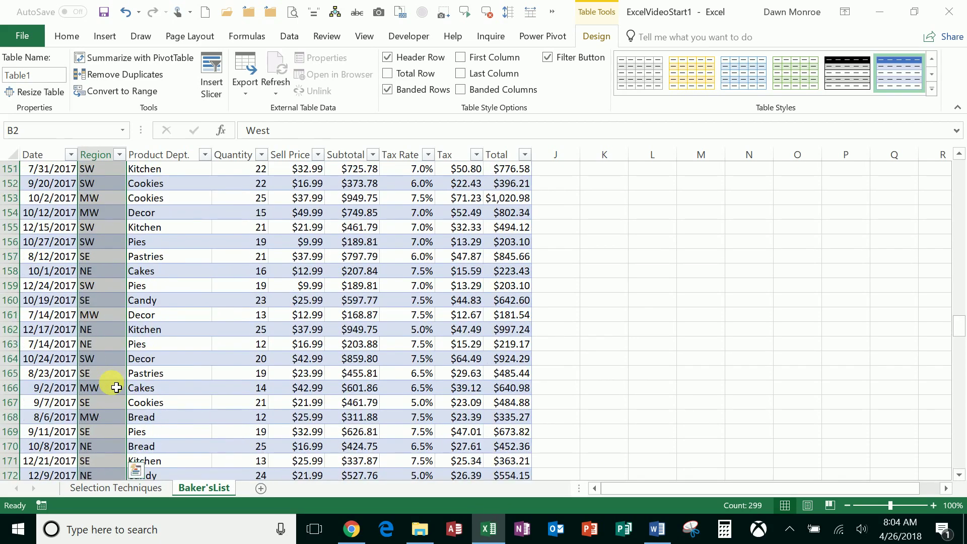
pyautogui.scroll(20, 116, 387)
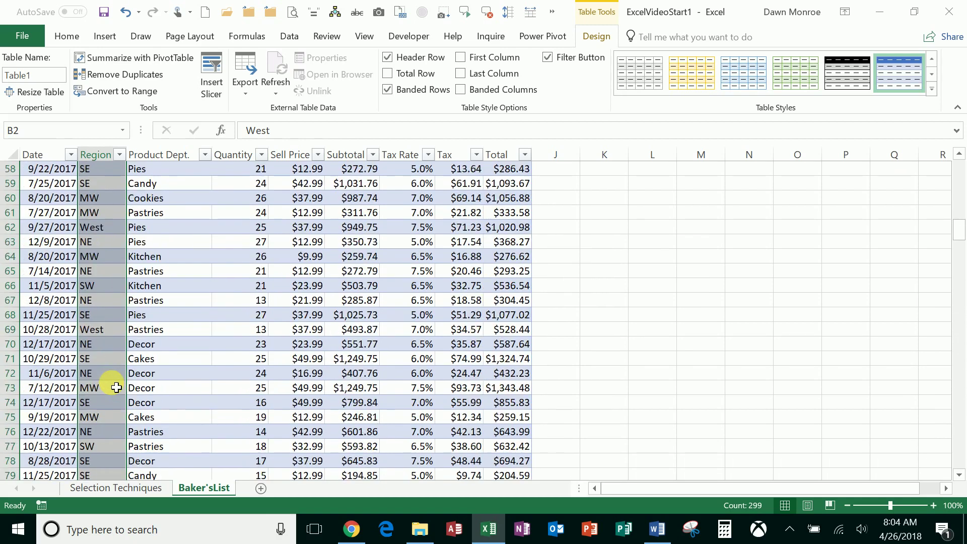
pyautogui.scroll(12, 116, 387)
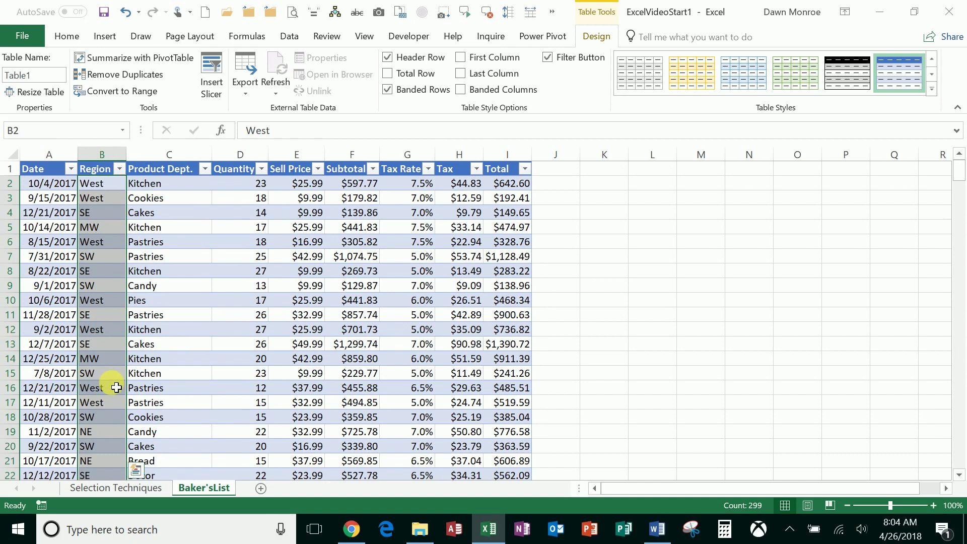
# Jump the active cell back and forth between the first and last cells of the selected Region data.
pyautogui.hotkey('ctrl', '.')
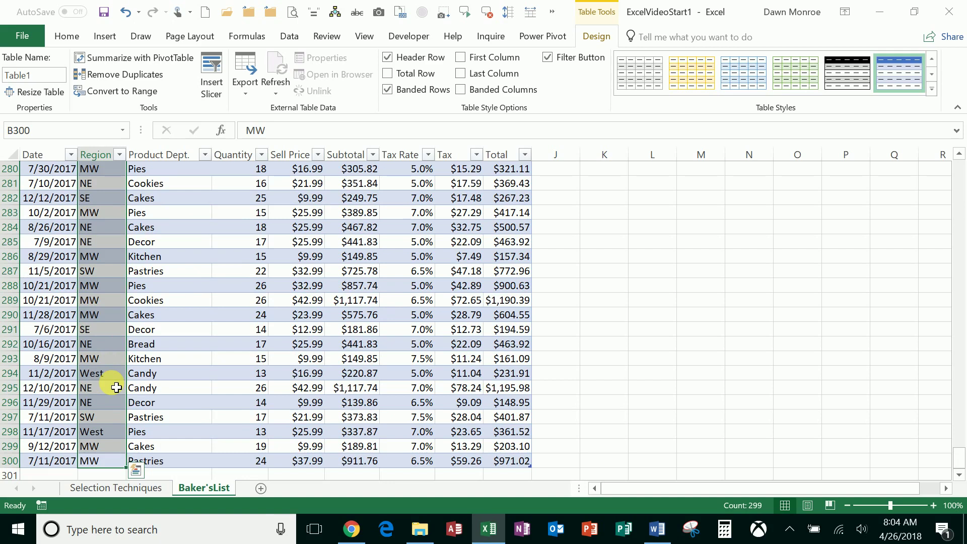
pyautogui.hotkey('ctrl', '.')
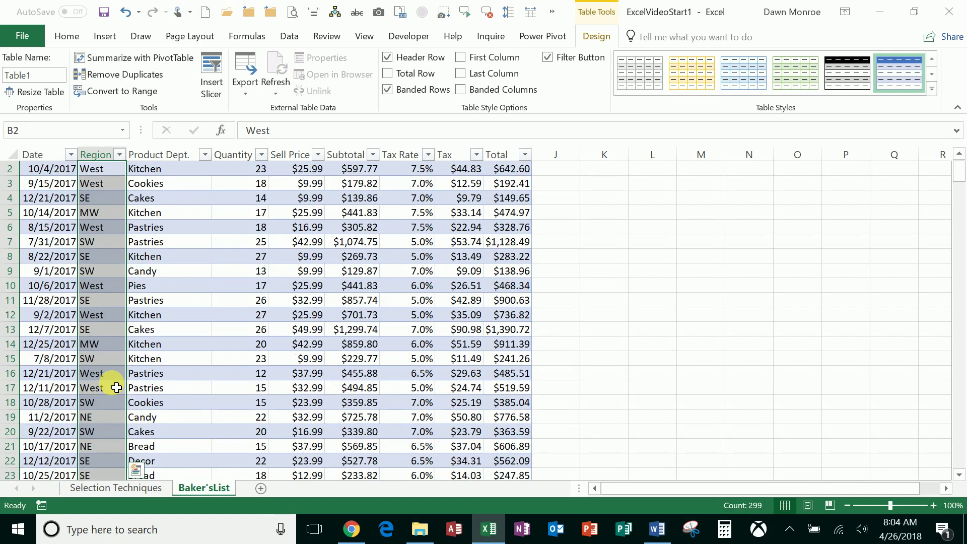
pyautogui.hotkey('ctrl', '.')
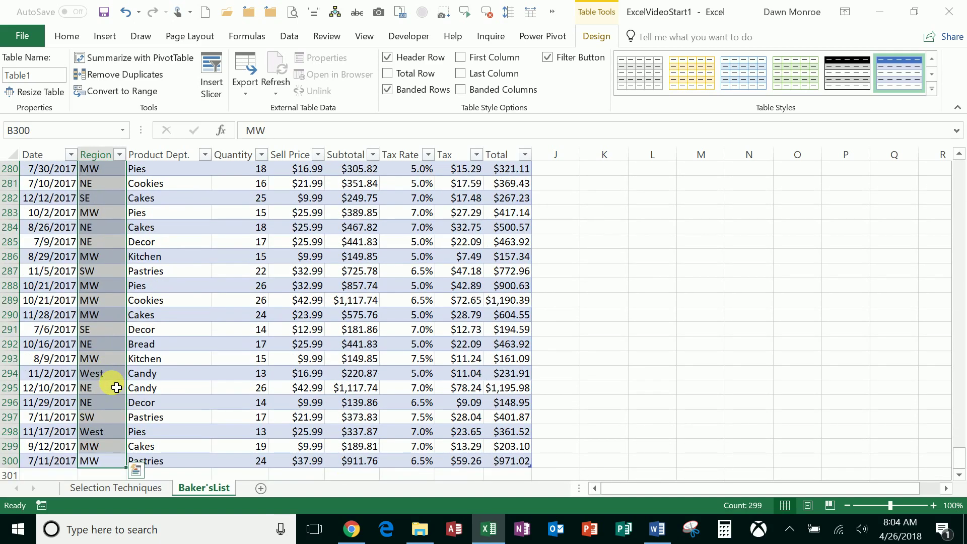
pyautogui.hotkey('ctrl', '.')
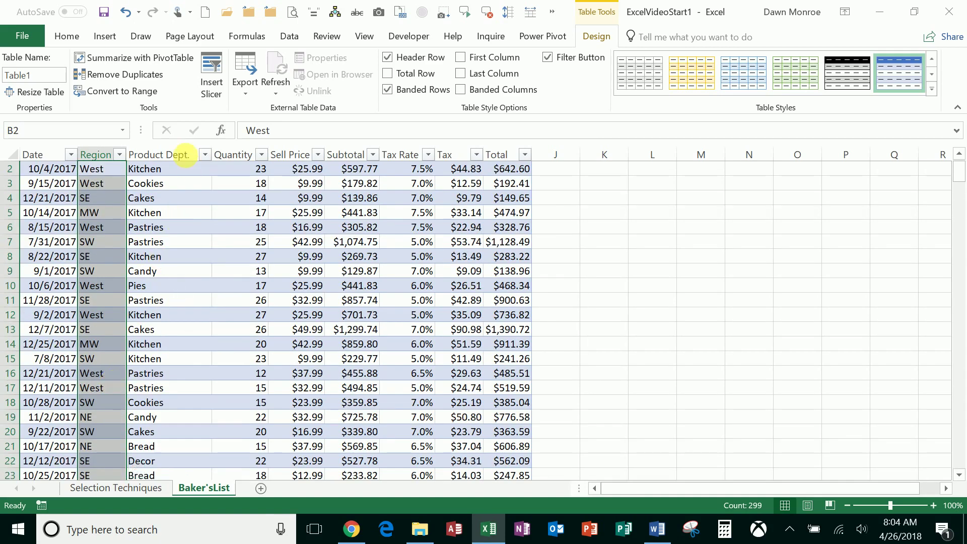
# Select the range A3:I14 and cycle the active cell through its corners back to A3.
pyautogui.moveTo(60, 185); pyautogui.dragTo(502, 344)
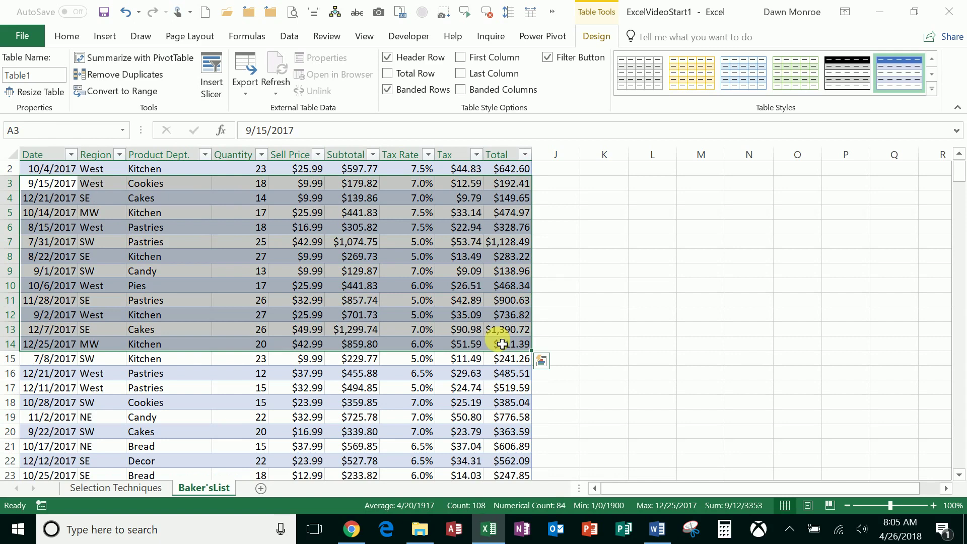
pyautogui.hotkey('ctrl', '.')
pyautogui.hotkey('ctrl', '.')
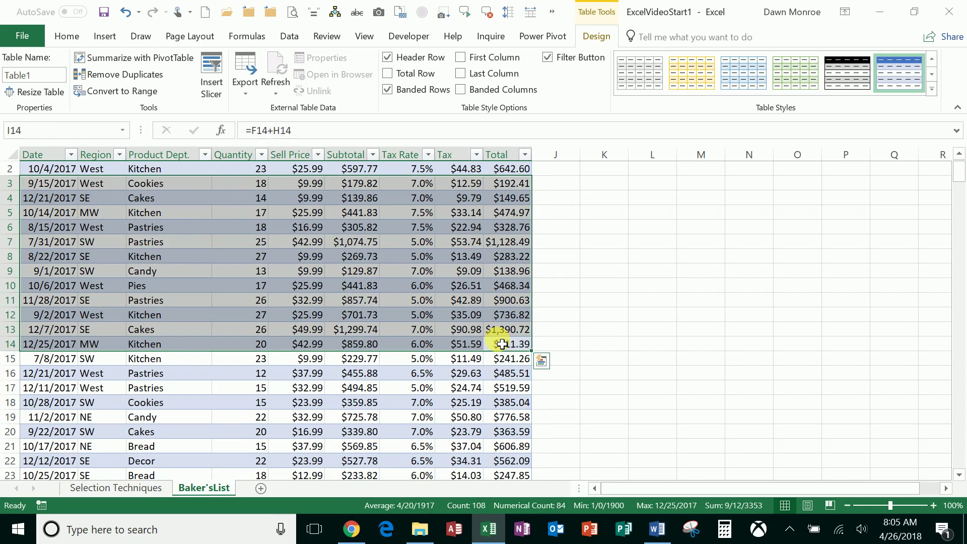
pyautogui.hotkey('ctrl', '.')
pyautogui.hotkey('ctrl', '.')
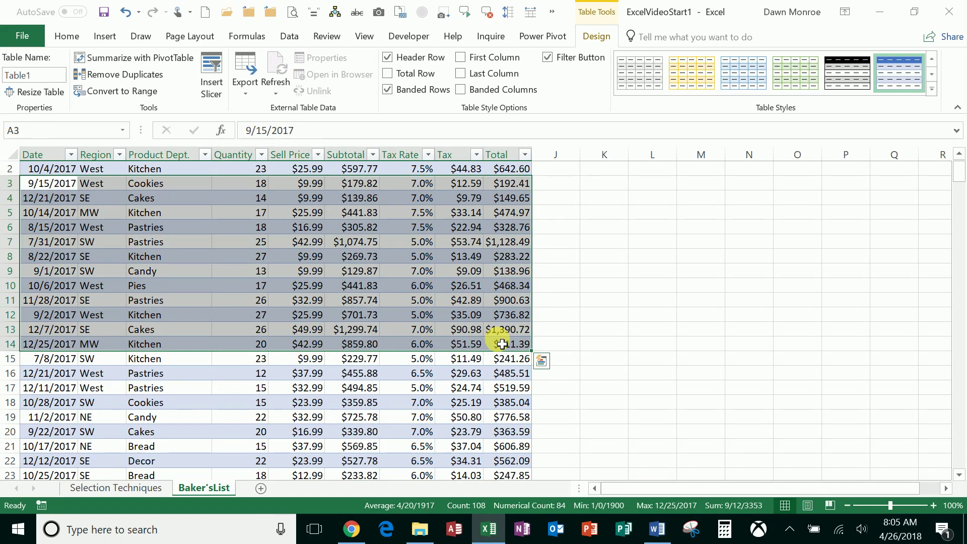
# Switch to the Word document Selecting Text, select the first two sentences and extend the selection through the blank line after the first paragraph.
pyautogui.click(660, 529)
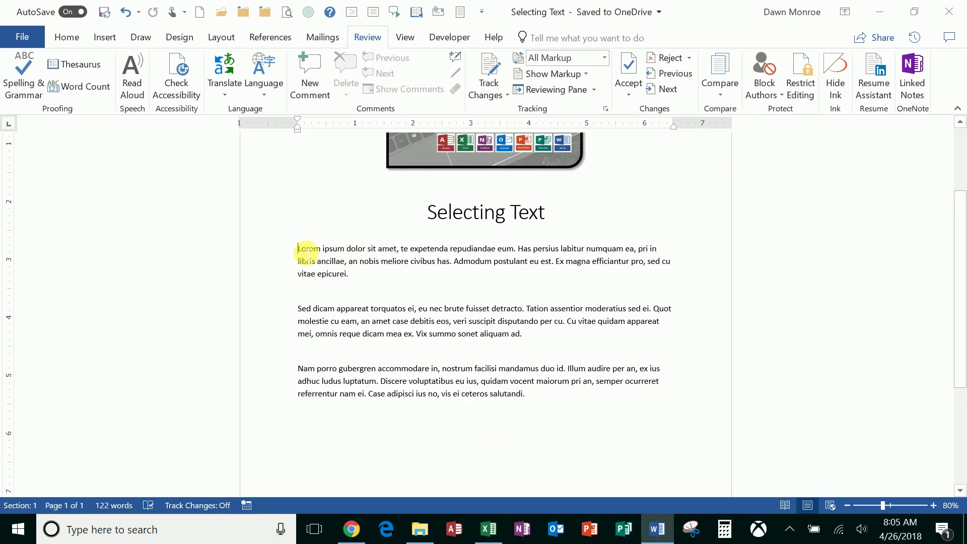
pyautogui.moveTo(306, 254); pyautogui.dragTo(461, 270)
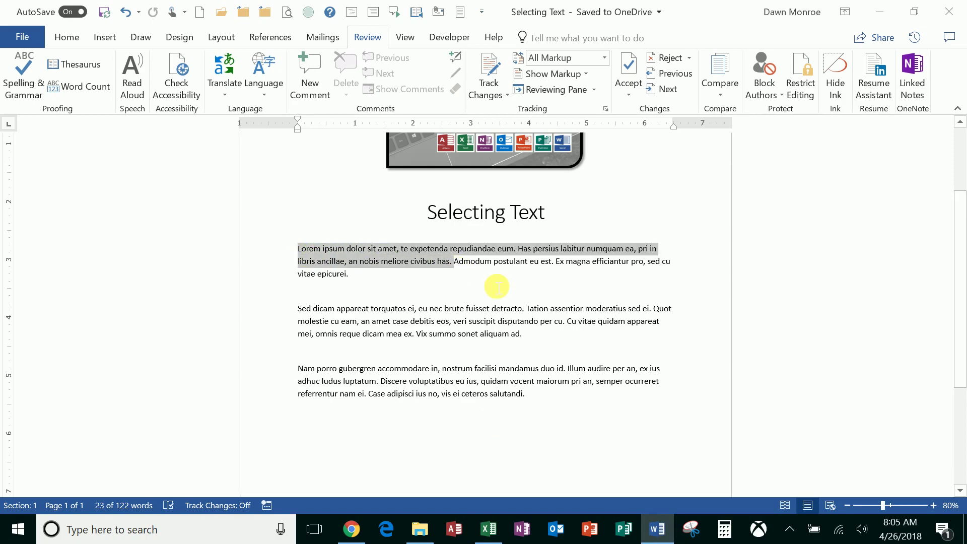
pyautogui.hotkey('shift', 'Right')
pyautogui.hotkey('shift', 'Right')
pyautogui.hotkey('shift', 'Right')
pyautogui.hotkey('shift', 'Right')
pyautogui.hotkey('shift', 'Right')
pyautogui.hotkey('shift', 'Right')
pyautogui.hotkey('shift', 'Right')
pyautogui.hotkey('shift', 'Down')
pyautogui.hotkey('shift', 'Down')
pyautogui.hotkey('shift', 'Down')
pyautogui.hotkey('shift', 'Down')
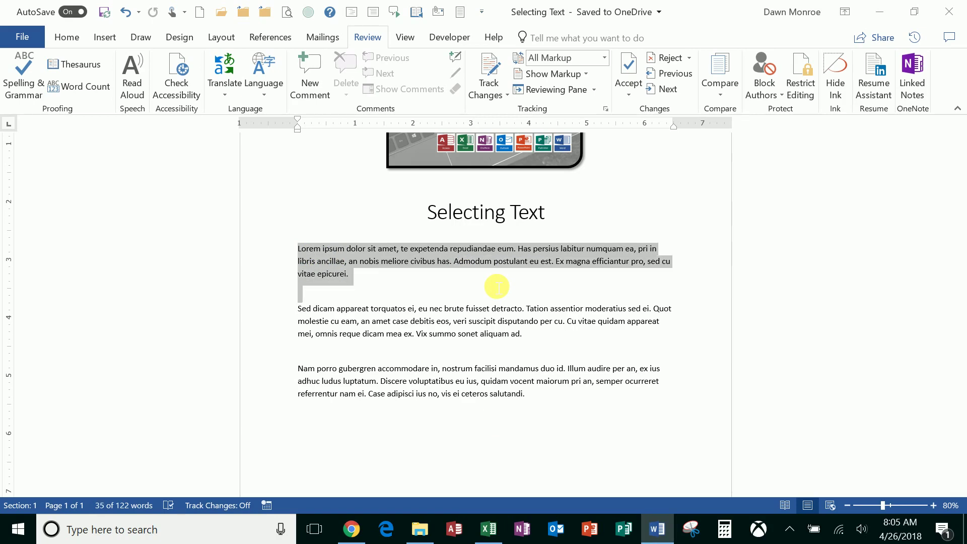
# Extend the text selection into the second line of the second paragraph, partway through the word "suscipit".
pyautogui.hotkey('shift', 'Right')
pyautogui.hotkey('shift', 'Right')
pyautogui.hotkey('shift', 'Right')
pyautogui.hotkey('shift', 'Right')
pyautogui.hotkey('shift', 'Right')
pyautogui.hotkey('shift', 'Right')
pyautogui.hotkey('shift', 'Right')
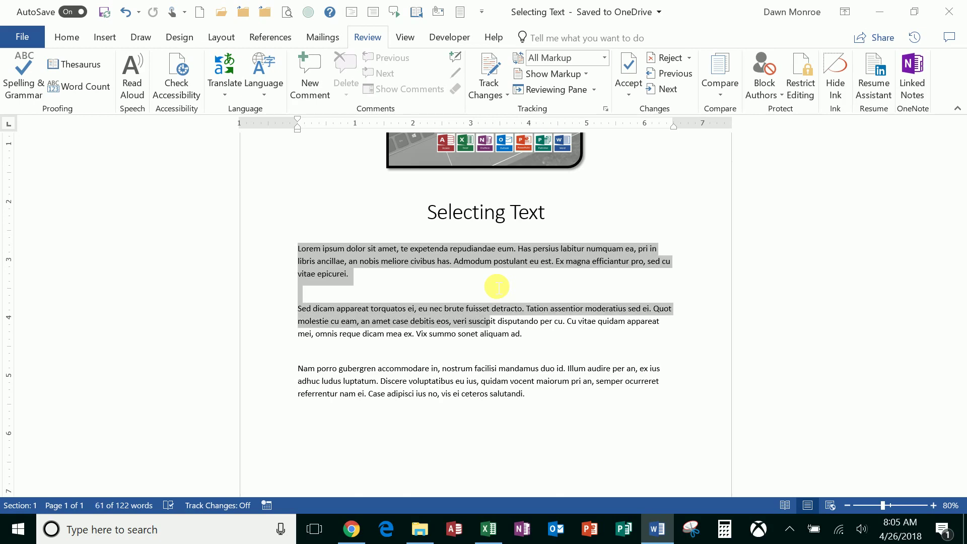
# Shrink the text selection and readjust it to cover only the first paragraph and the blank line after it.
pyautogui.hotkey('shift', 'Left')
pyautogui.hotkey('shift', 'Left')
pyautogui.hotkey('shift', 'Left')
pyautogui.hotkey('shift', 'Left')
pyautogui.hotkey('shift', 'Left')
pyautogui.hotkey('shift', 'Left')
pyautogui.hotkey('shift', 'Left')
pyautogui.hotkey('shift', 'Left')
pyautogui.hotkey('shift', 'Left')
pyautogui.hotkey('shift', 'Up')
pyautogui.hotkey('shift', 'Up')
pyautogui.hotkey('shift', 'Up')
pyautogui.hotkey('shift', 'Down')
pyautogui.hotkey('shift', 'Down')
pyautogui.hotkey('shift', 'Down')
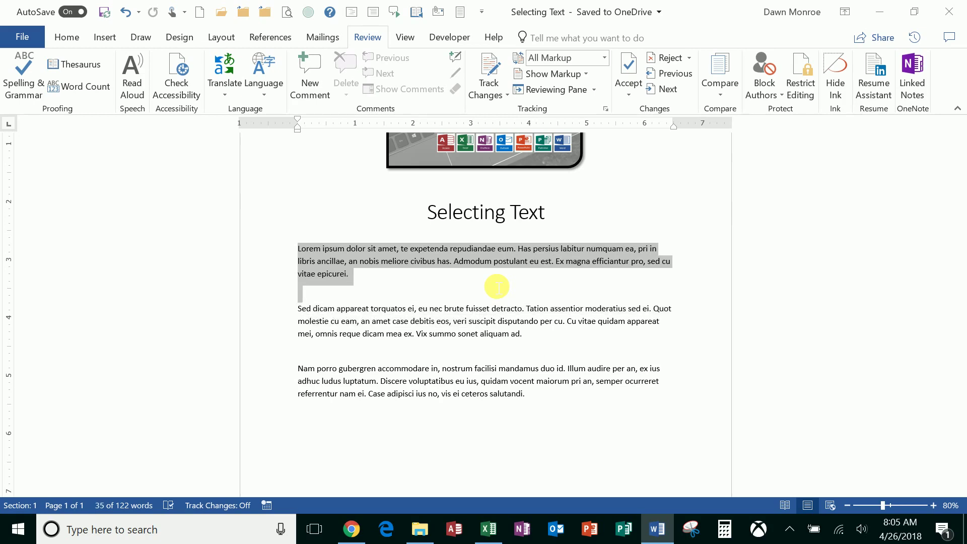
# Extend the text selection through the second paragraph and the blank line after it.
pyautogui.hotkey('shift', 'Down')
pyautogui.hotkey('shift', 'Down')
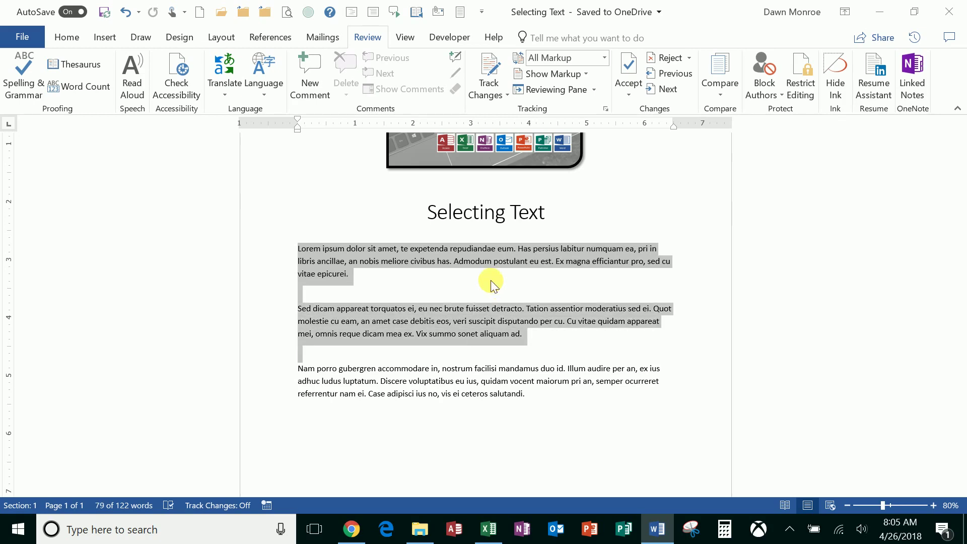
# Switch to the File Explorer window showing 2016 Materials and select the contiguous folders from Access2016 Part1 through Office 365.
pyautogui.click(418, 530)
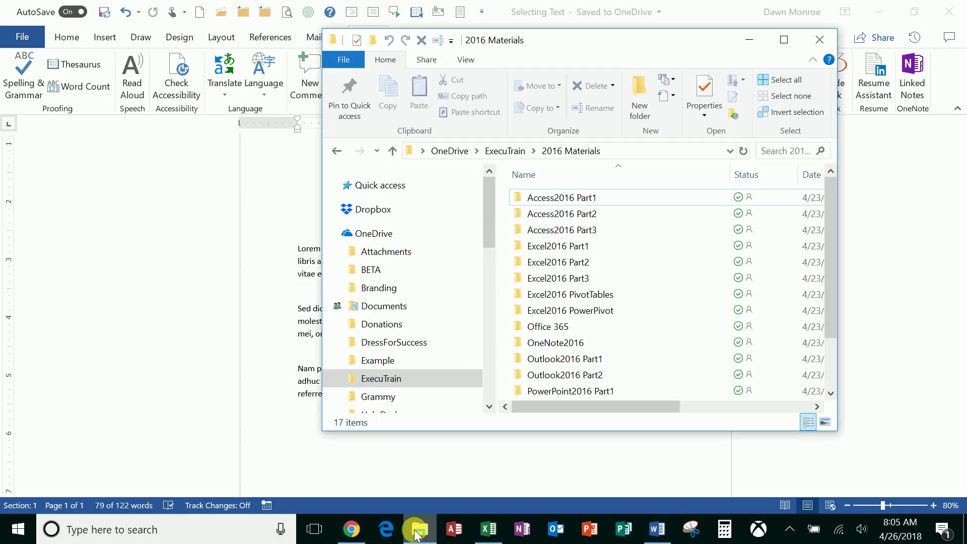
pyautogui.click(556, 198)
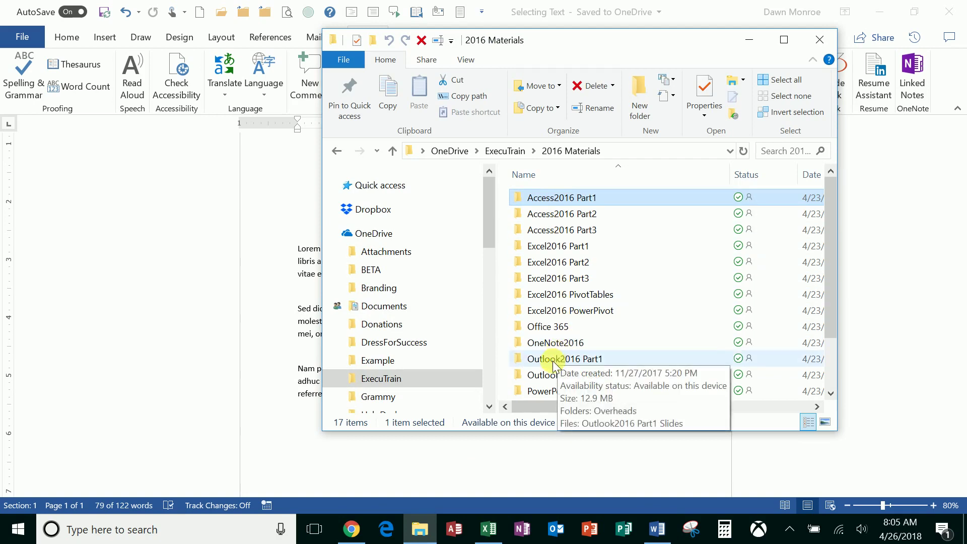
pyautogui.keyDown('shift'); pyautogui.click(565, 330); pyautogui.keyUp('shift')
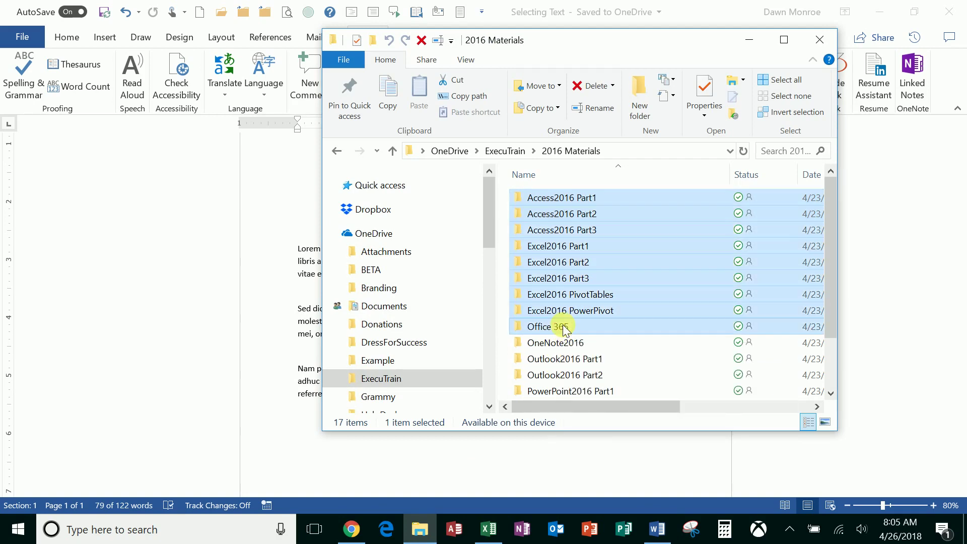
# Select only the non-adjacent folders Access2016 Part1, Excel2016 Part1, Excel2016 PivotTables, Office 365 and Outlook2016 Part1.
pyautogui.click(579, 202)
pyautogui.keyDown('ctrl'); pyautogui.click(573, 247); pyautogui.keyUp('ctrl')
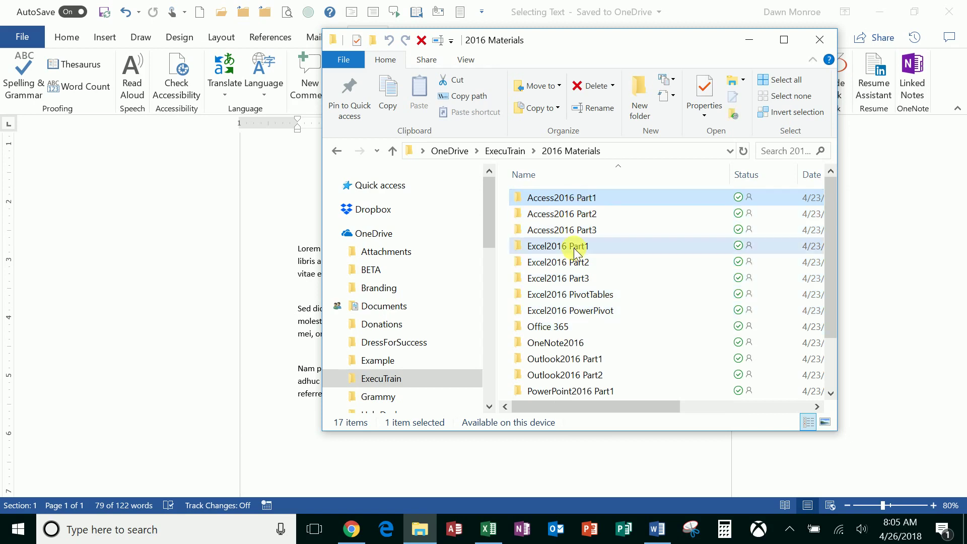
pyautogui.keyDown('ctrl'); pyautogui.click(564, 293); pyautogui.keyUp('ctrl')
pyautogui.keyDown('ctrl'); pyautogui.click(564, 326); pyautogui.keyUp('ctrl')
pyautogui.keyDown('ctrl'); pyautogui.click(561, 365); pyautogui.keyUp('ctrl')
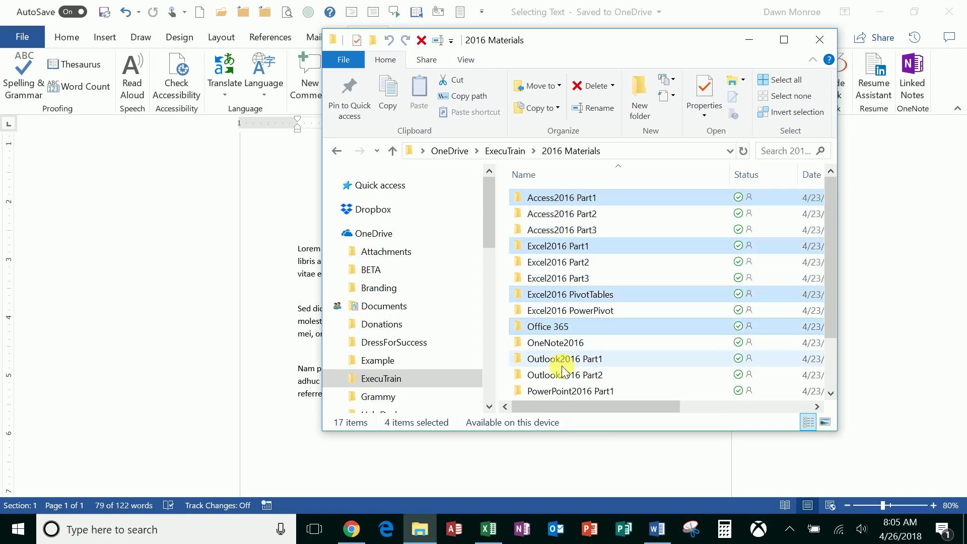